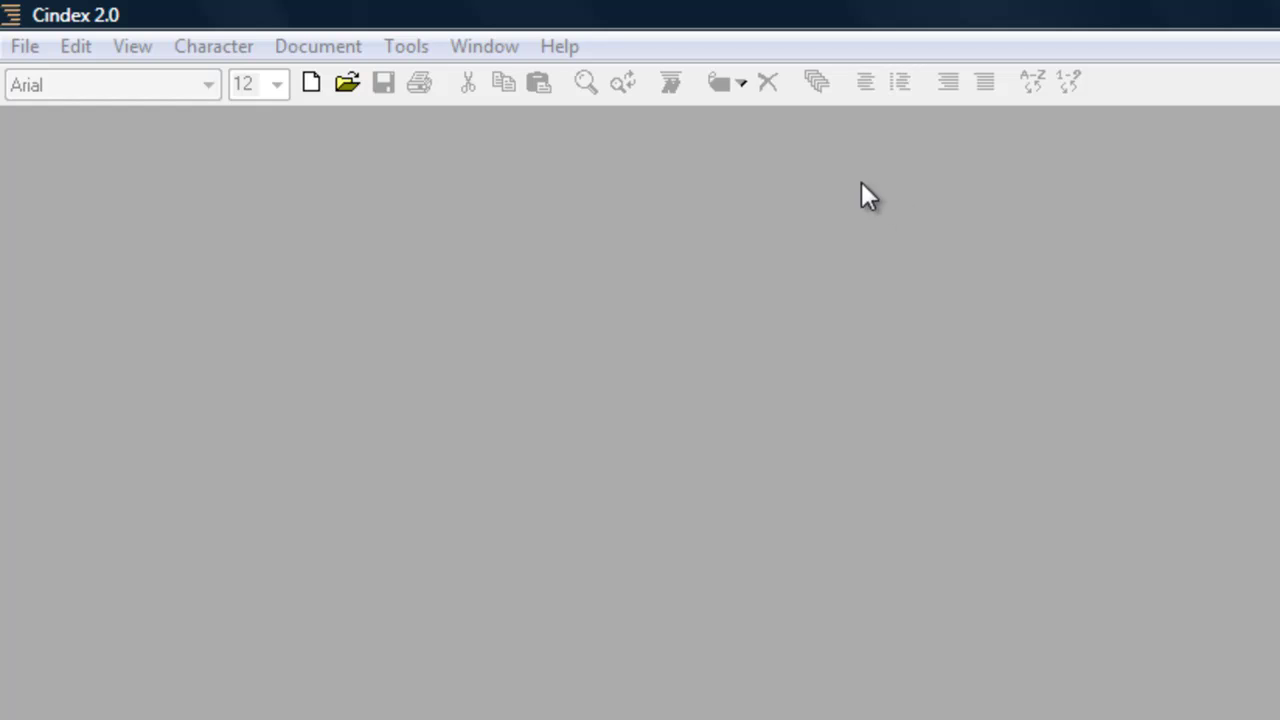
Create a new index document named index2 from the File menu.
click(30, 46)
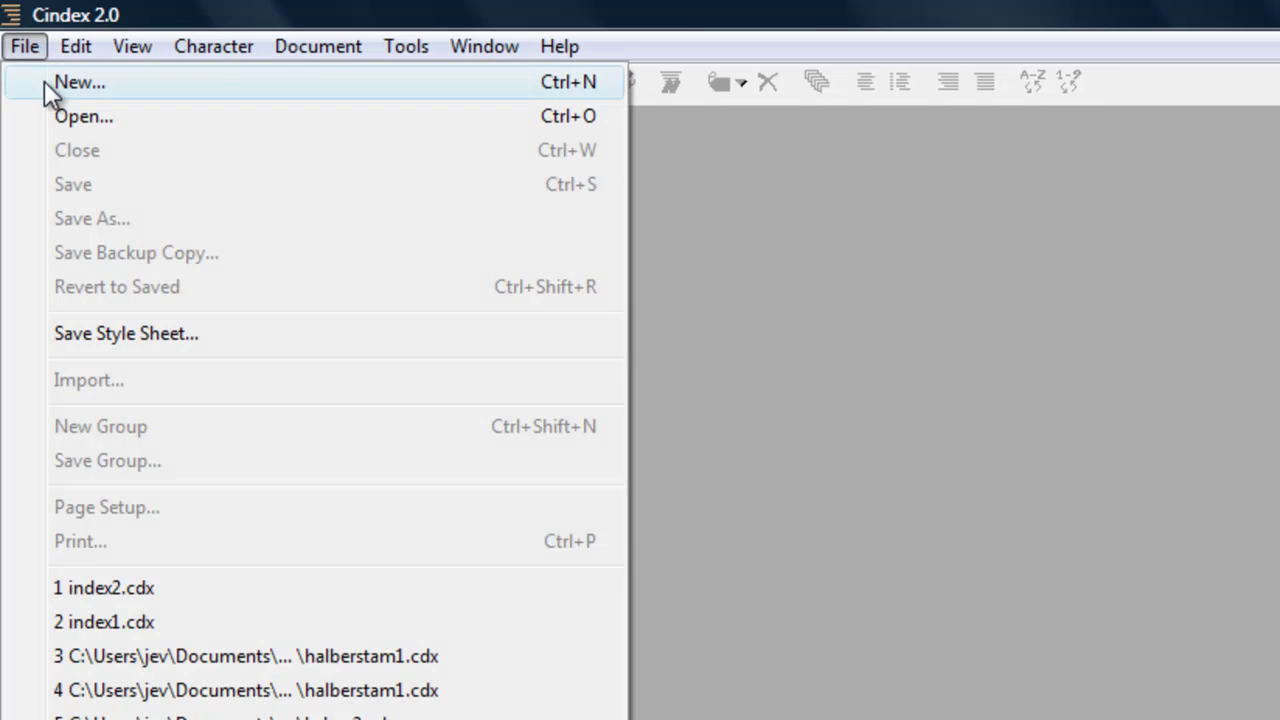
click(44, 81)
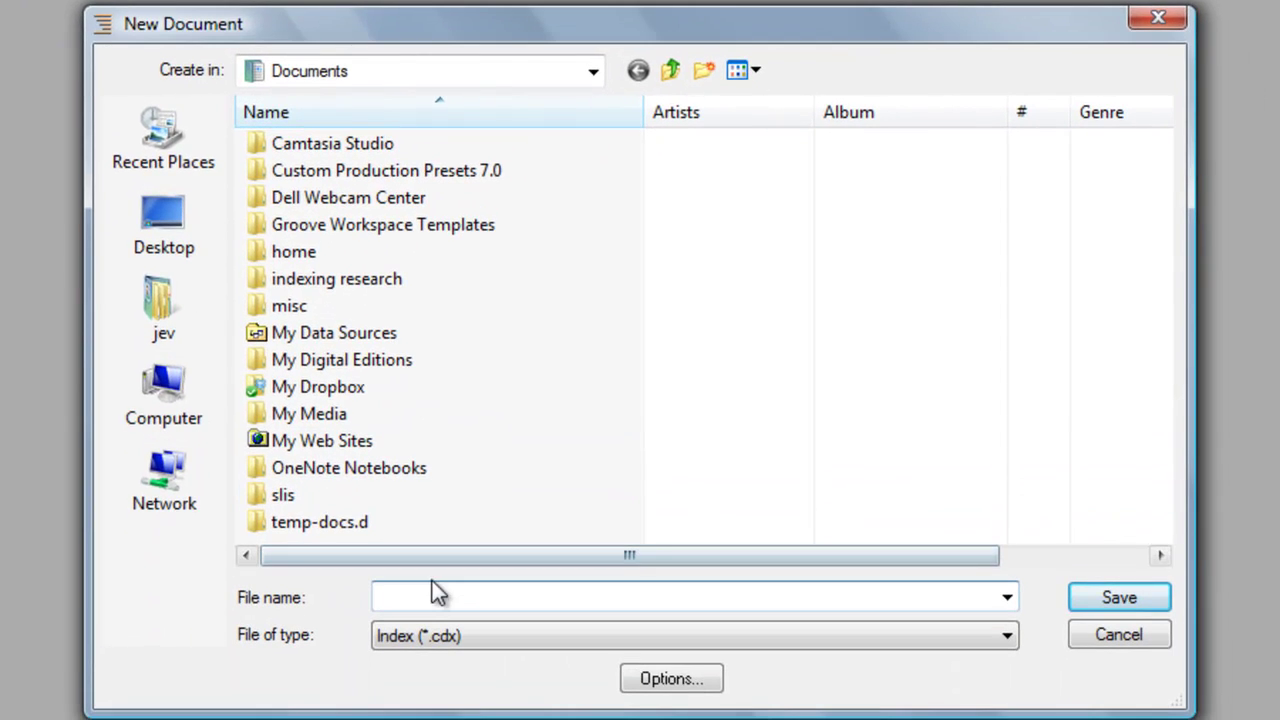
text(index)
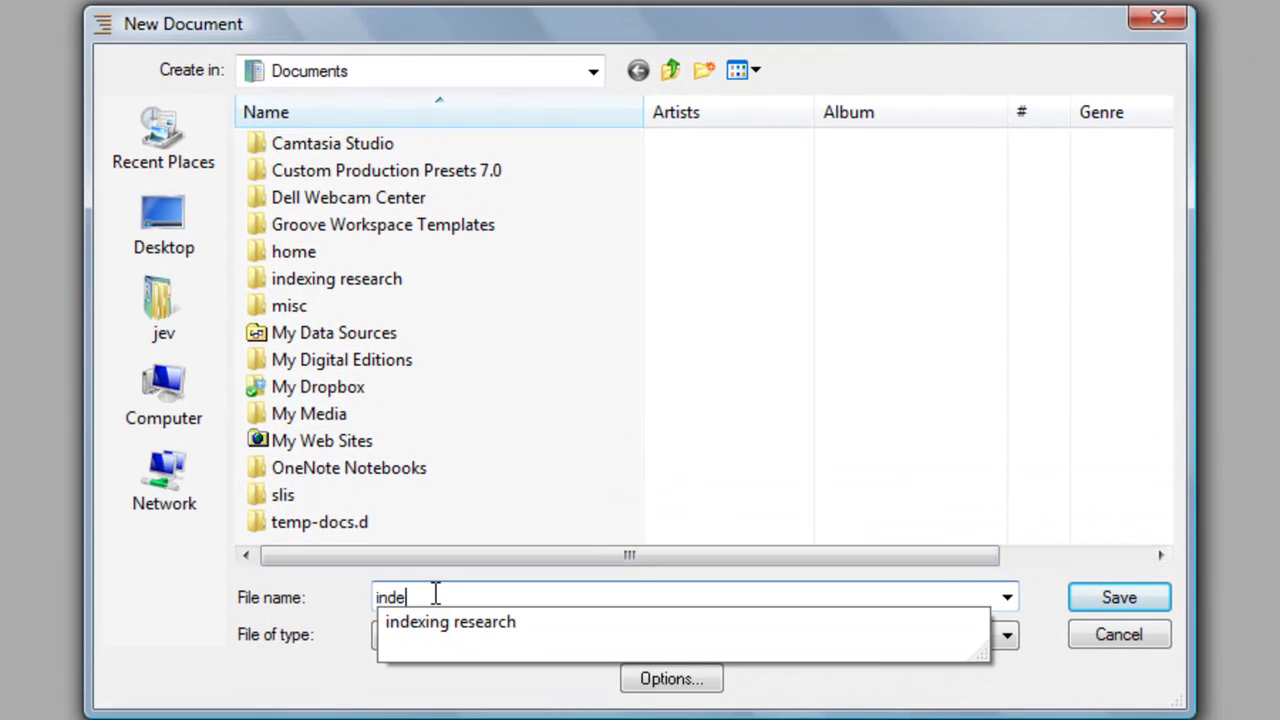
text(2)
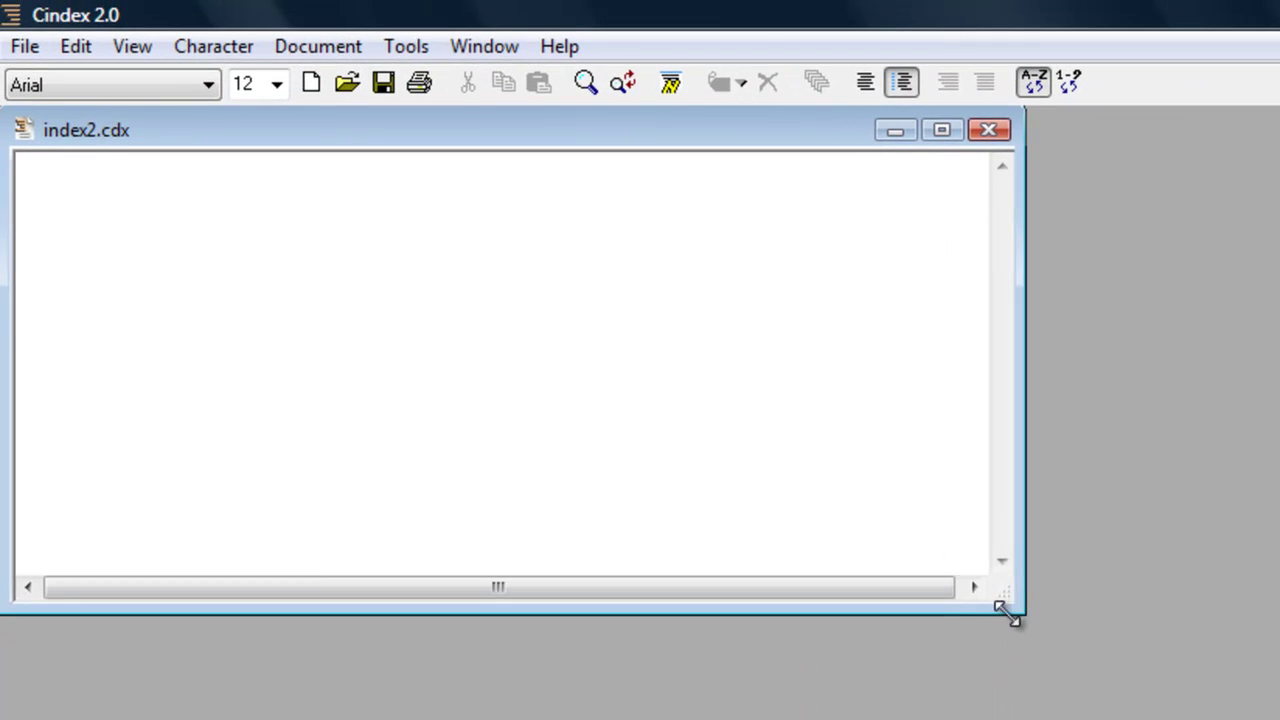
click(369, 46)
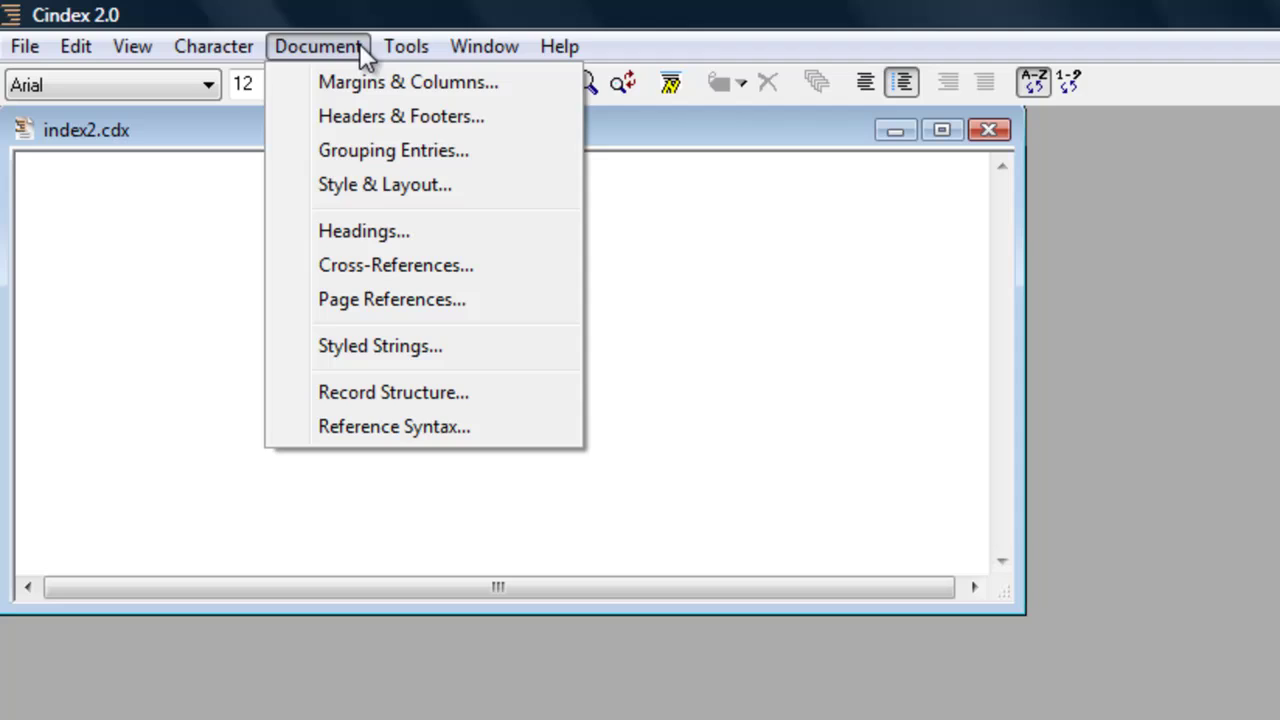
click(381, 186)
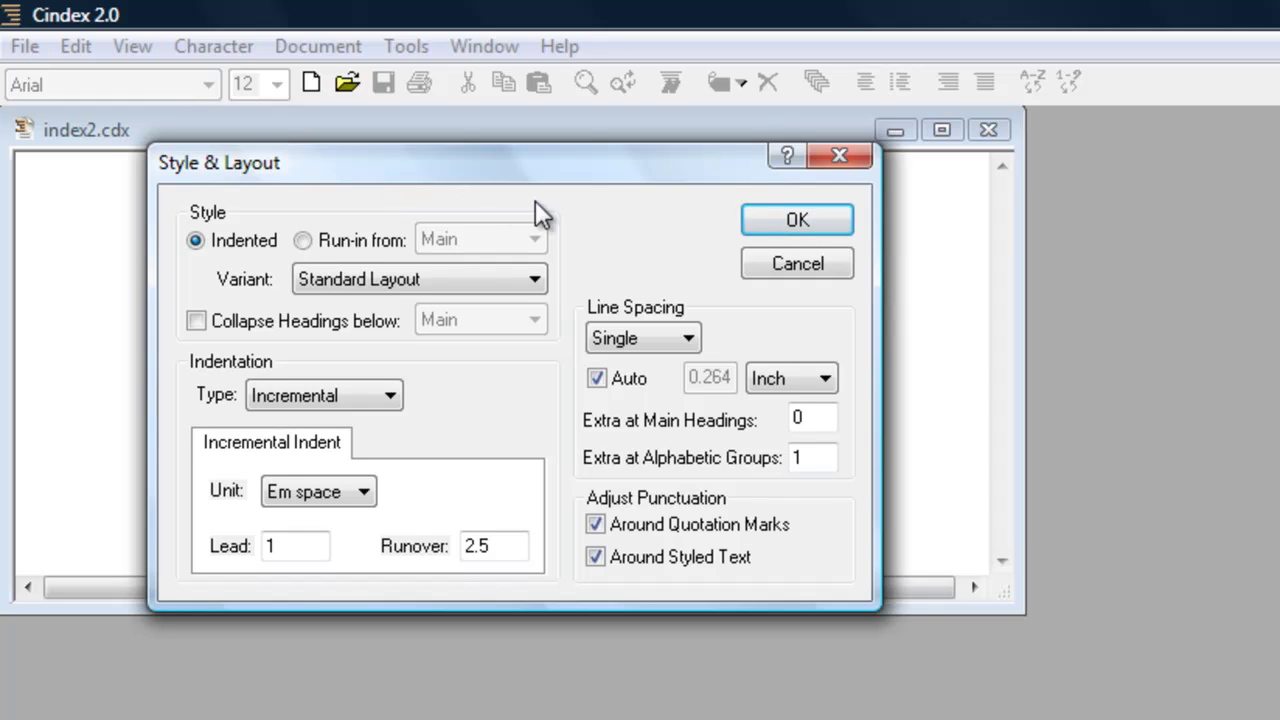
click(799, 222)
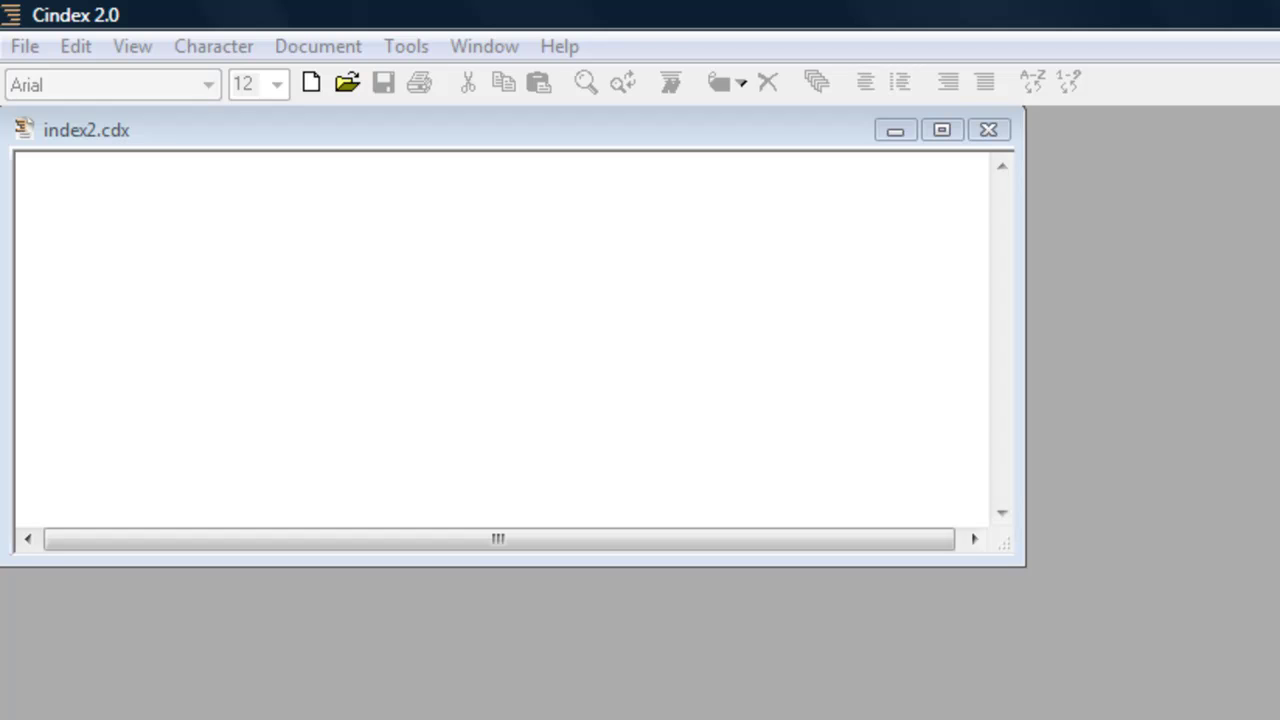
Start a new record in an enlarged window, enter Flood, Curt at page 29, and save it.
click(76, 50)
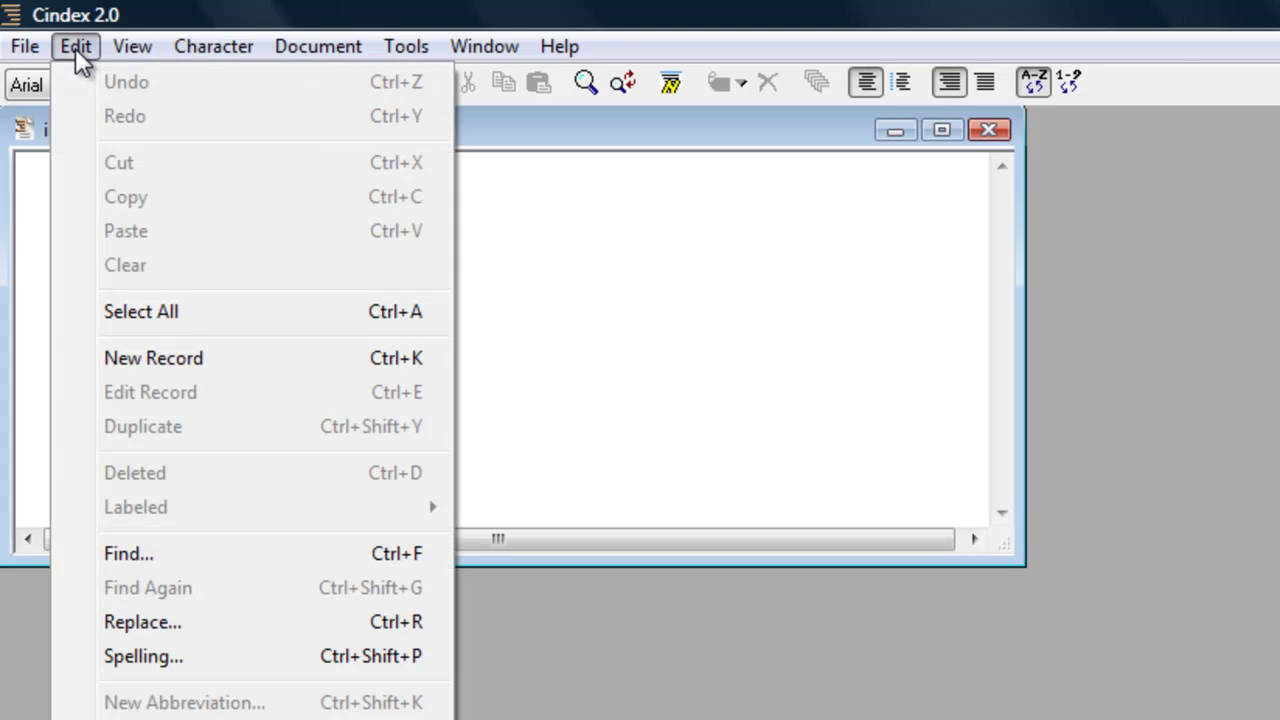
click(133, 360)
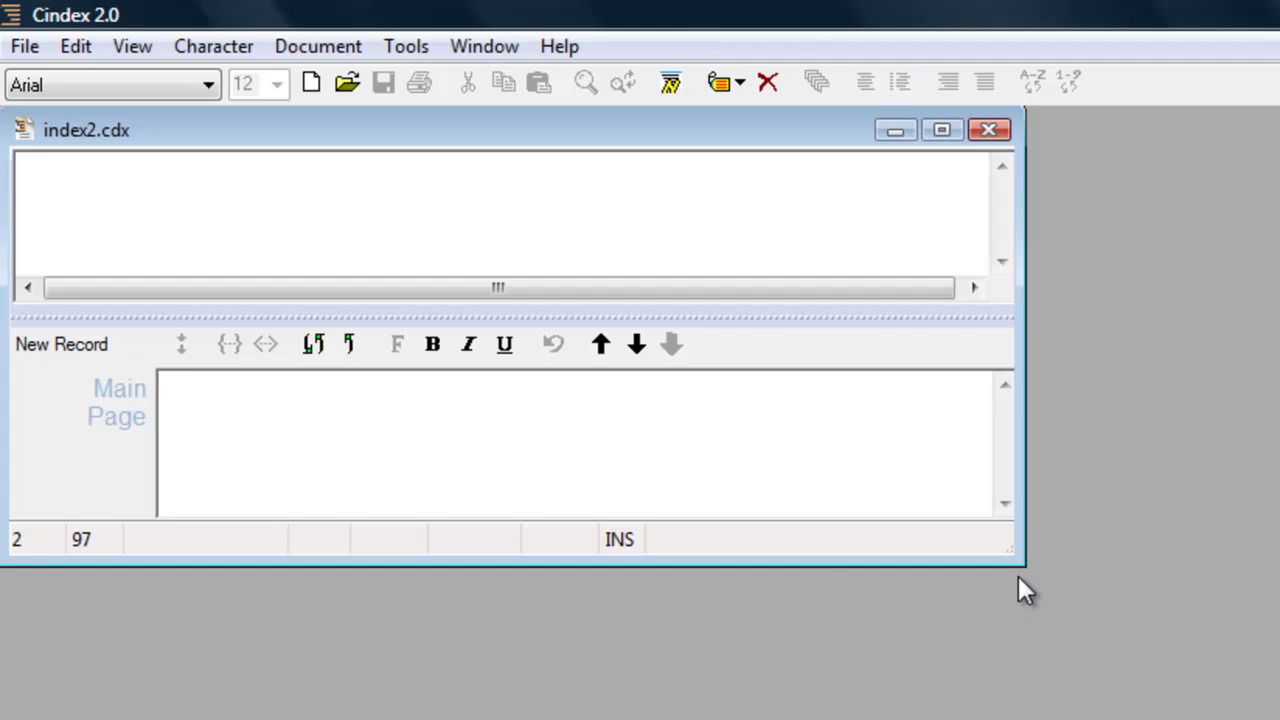
drag(1023, 566, 1014, 697)
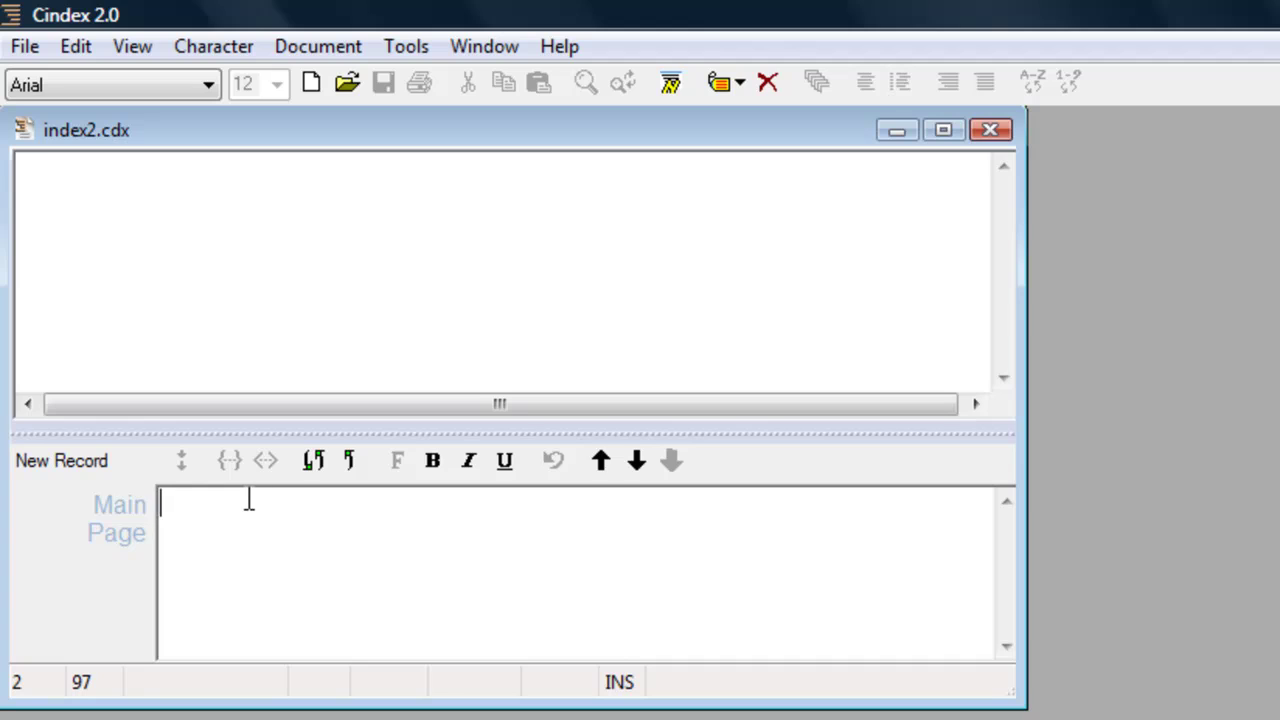
text(Flood, Cu)
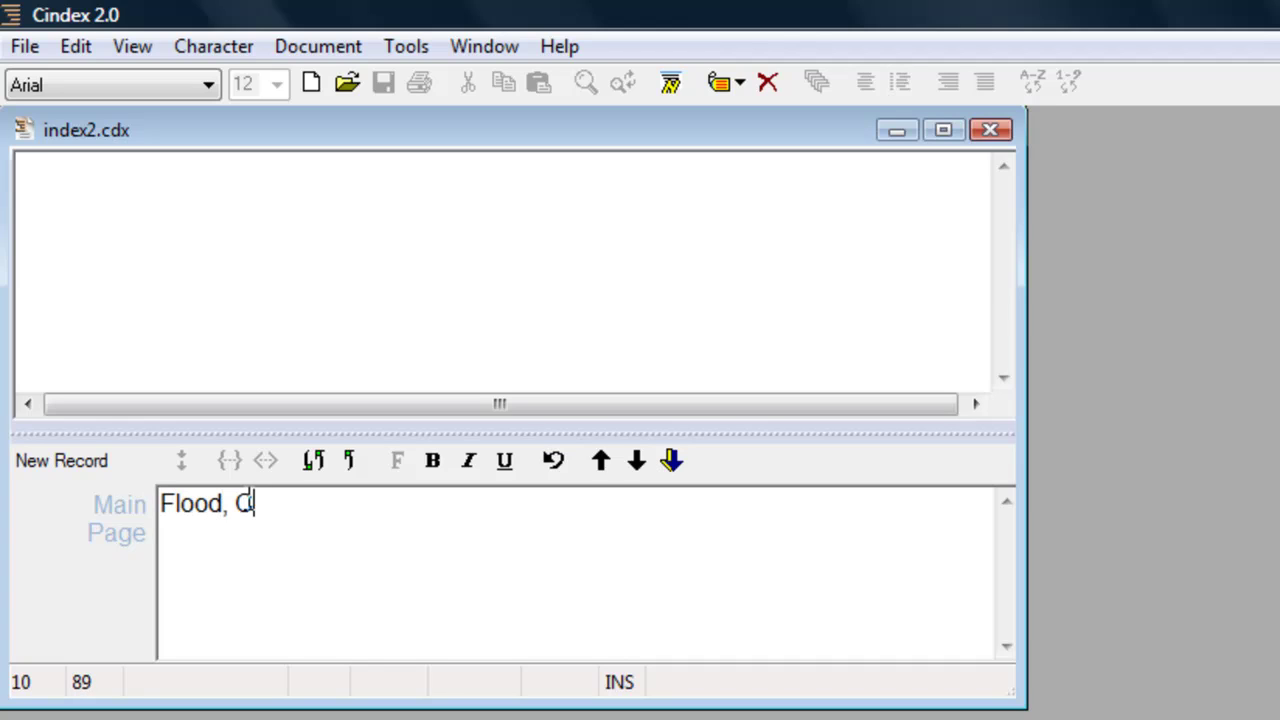
key(Tab)
text(rt)
key(Tab)
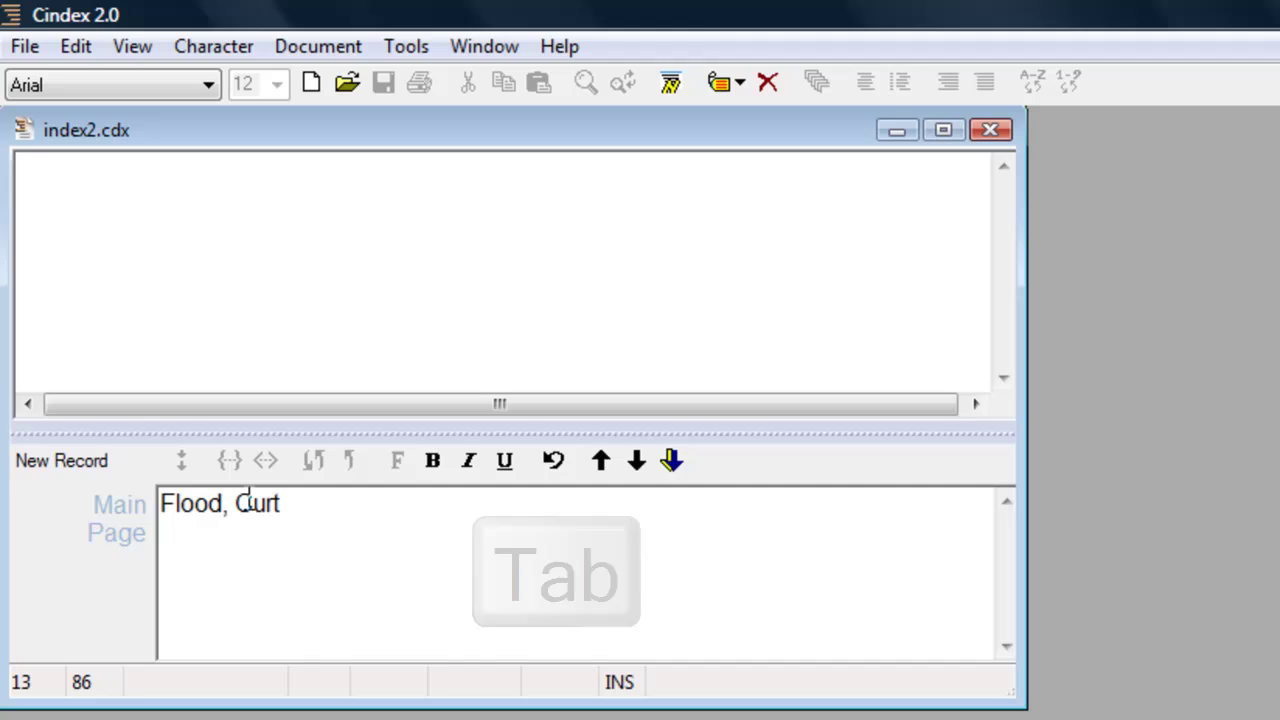
text(29)
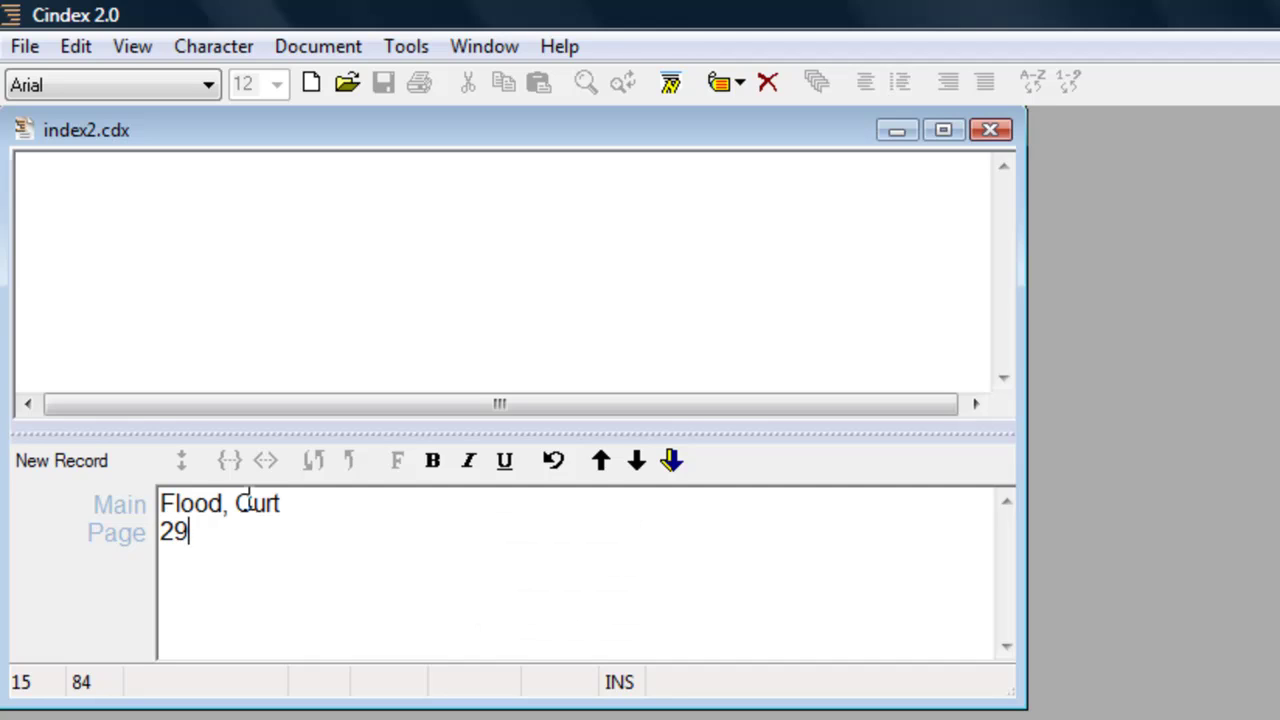
key(Page_Down)
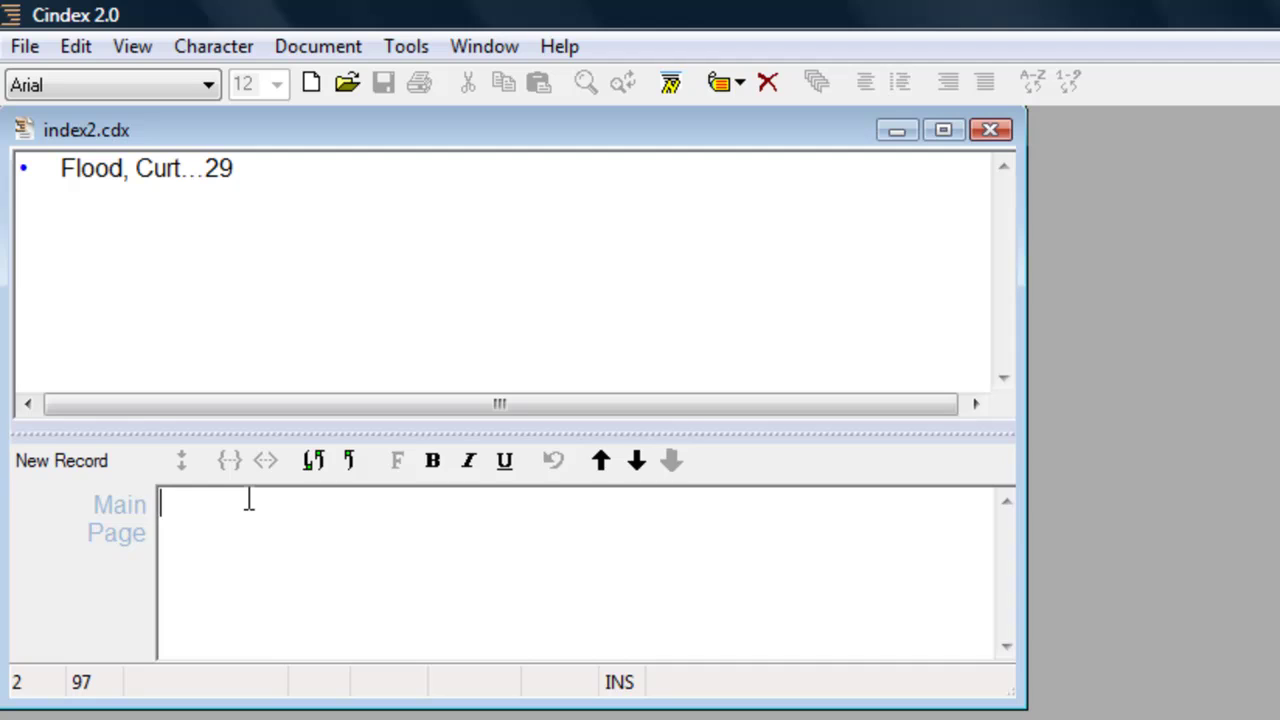
Add Mantle, Mickey with subheading 'relationship with press' at page 43.
text(Mantl)
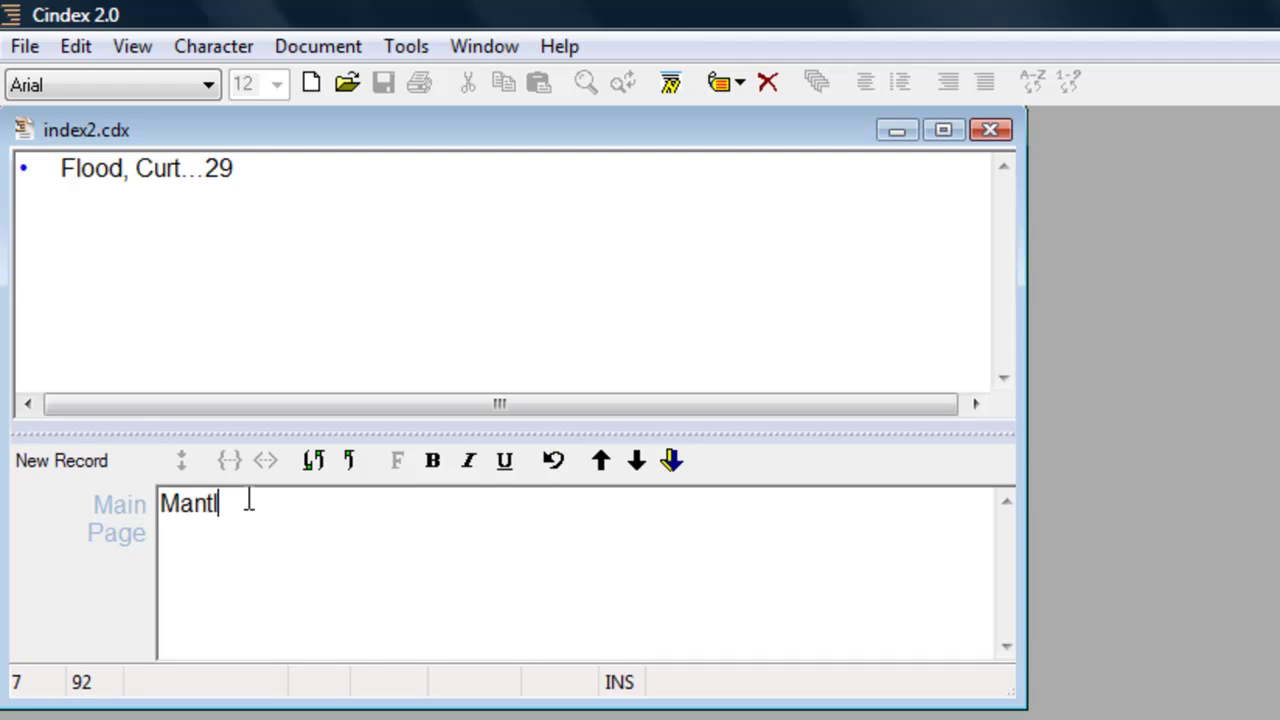
text(e, Mickey)
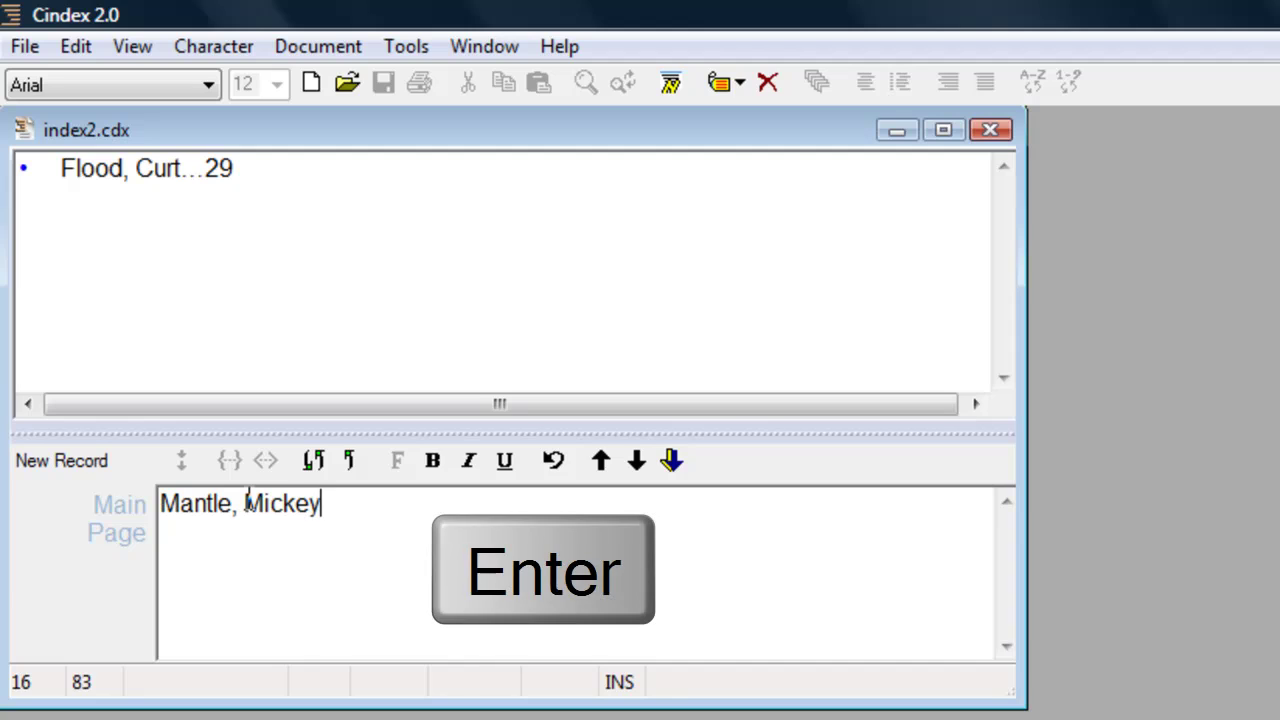
key(Return)
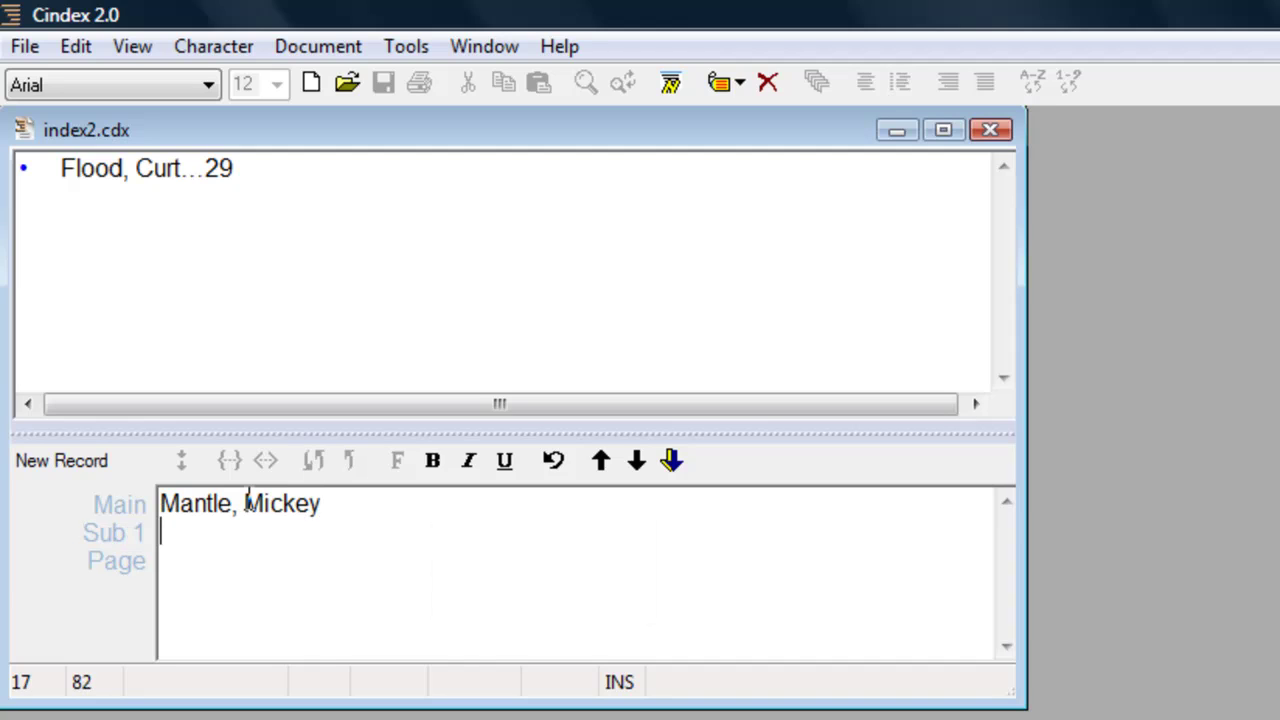
text(relation)
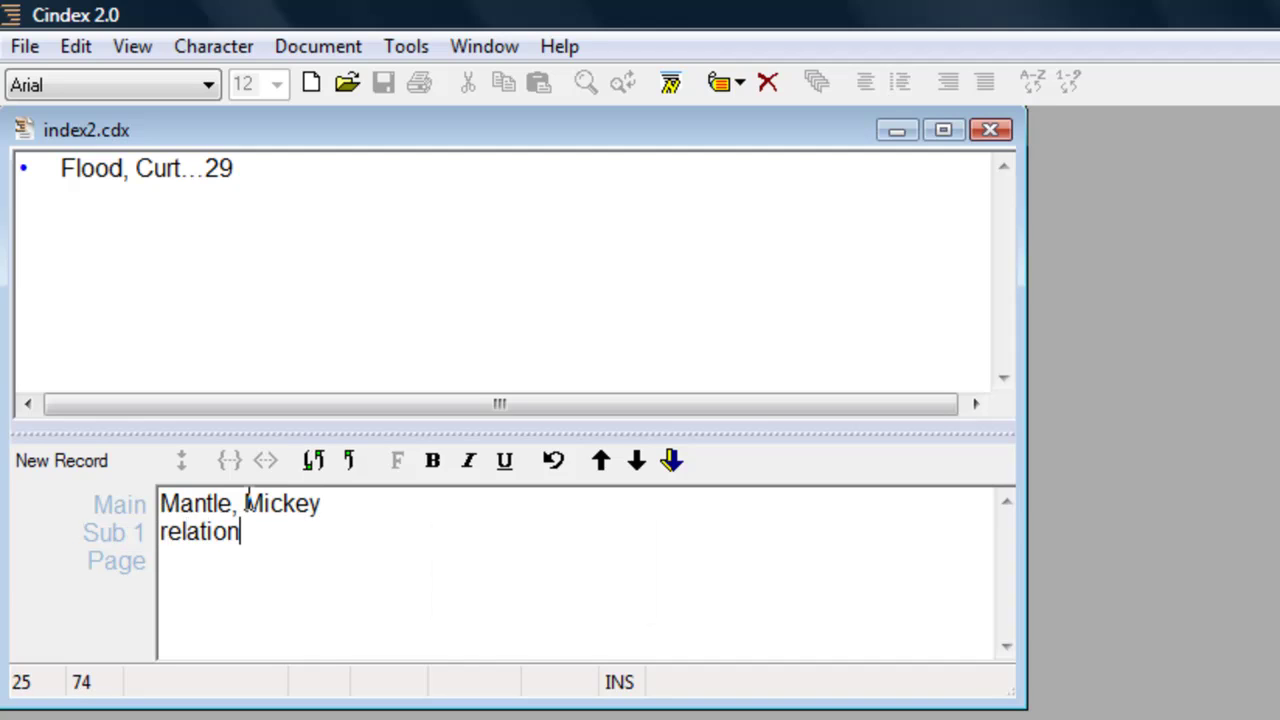
text(ship with)
key(Tab)
text(pre)
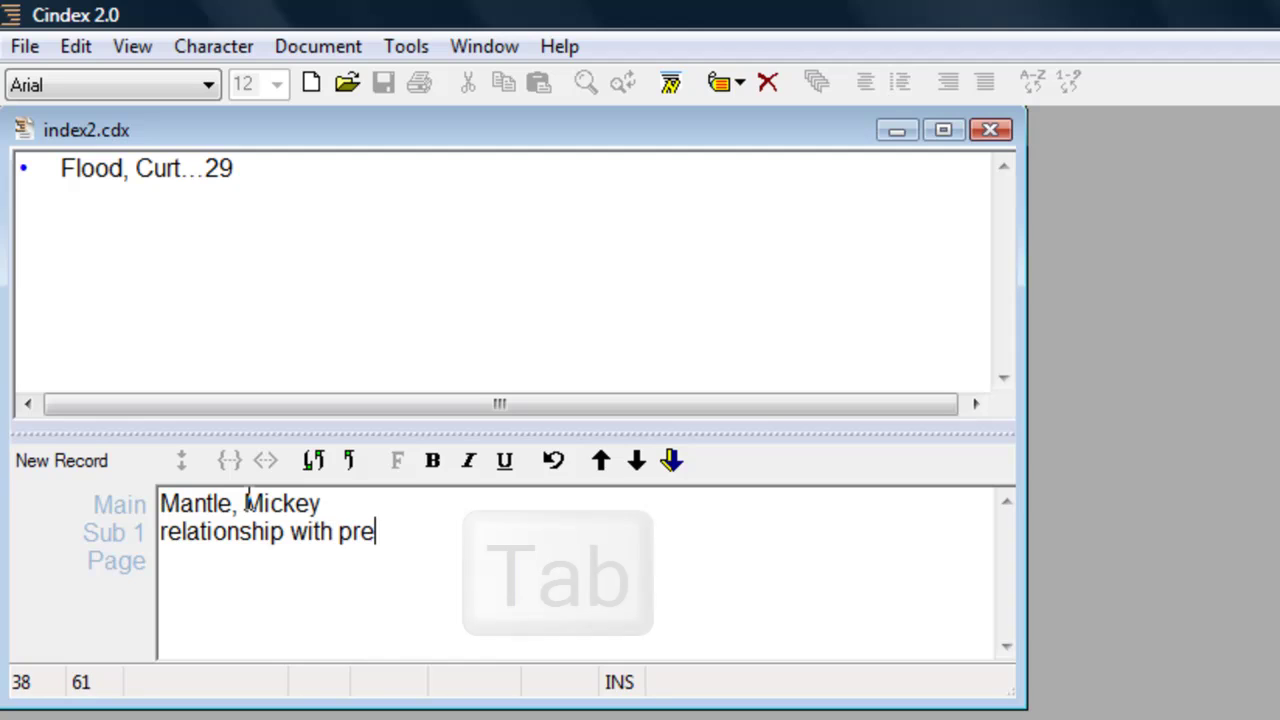
text(ss)
key(Tab)
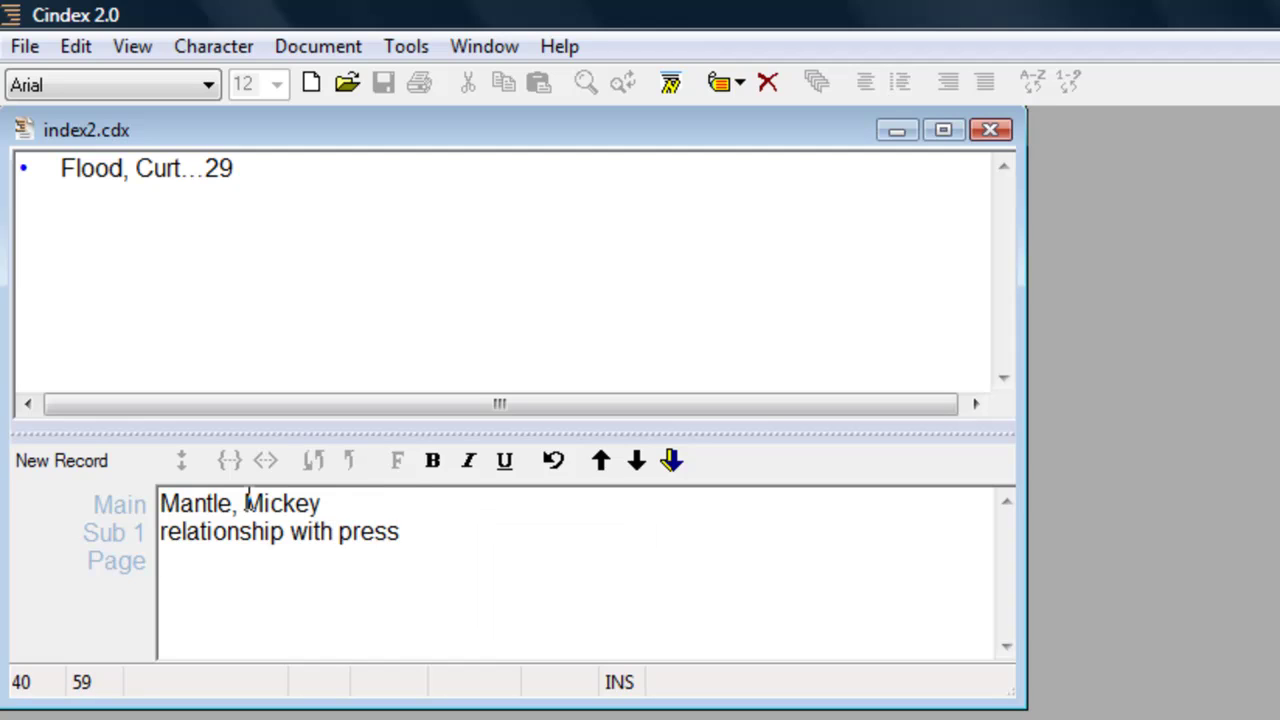
text(43)
key(Page_Down)
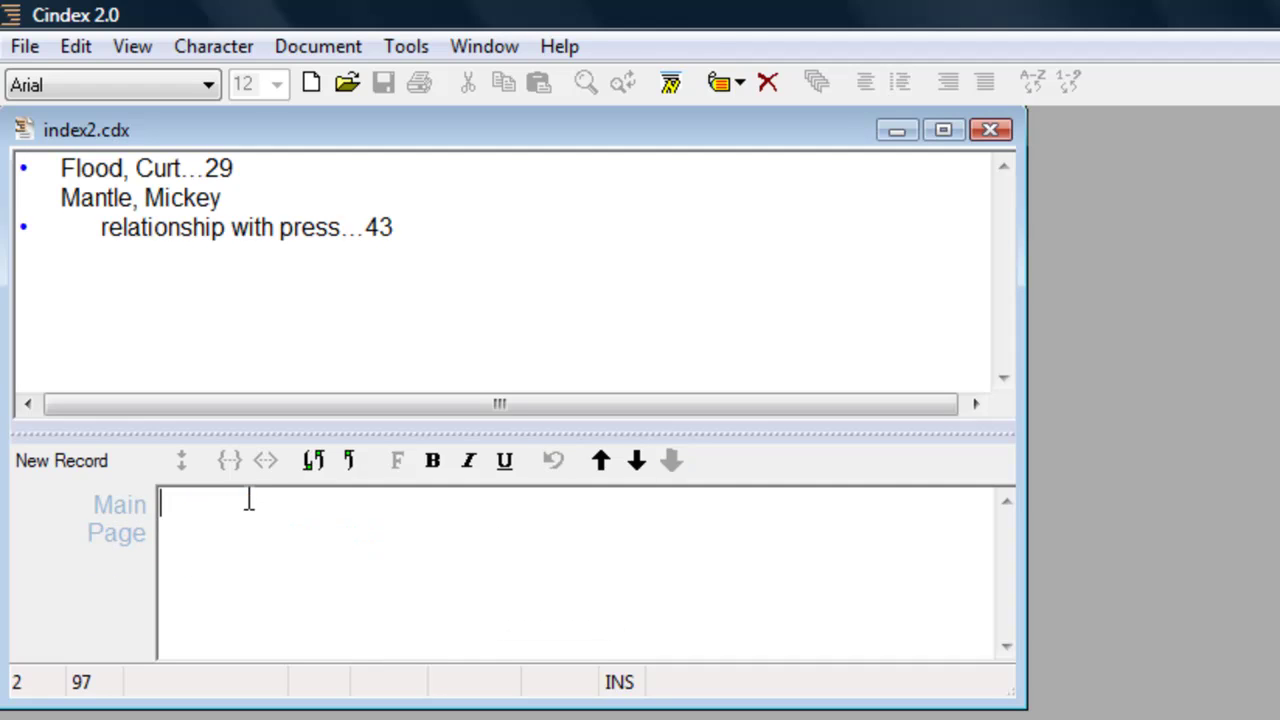
Add the cross-reference Barber, Red, see Barber, Walter L., and save it.
text(Barber)
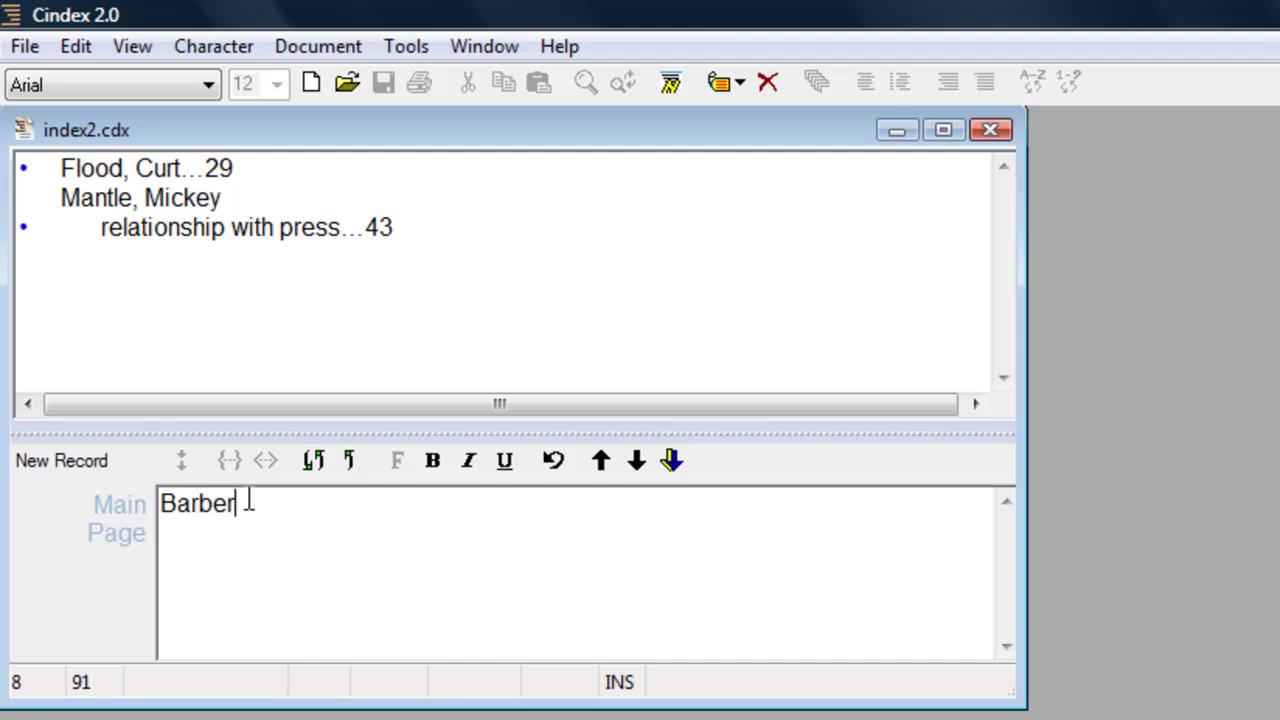
text(, Red)
key(Tab)
text(see)
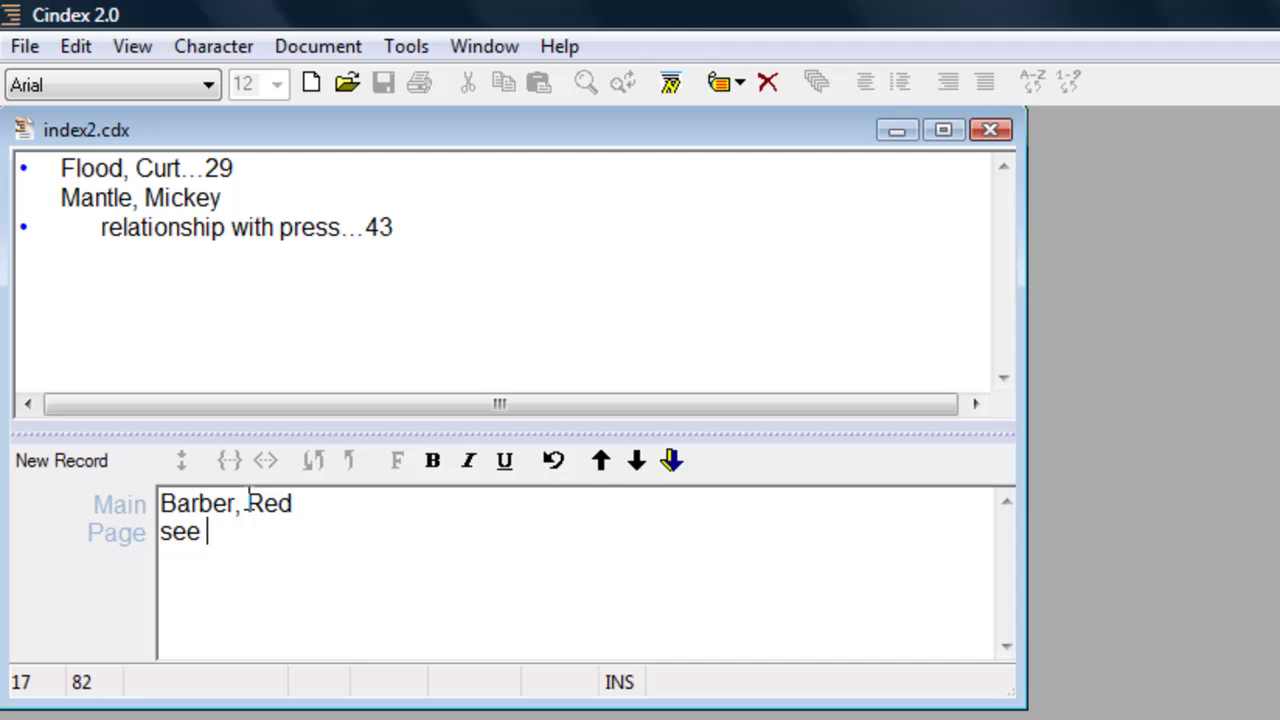
text( Barber, )
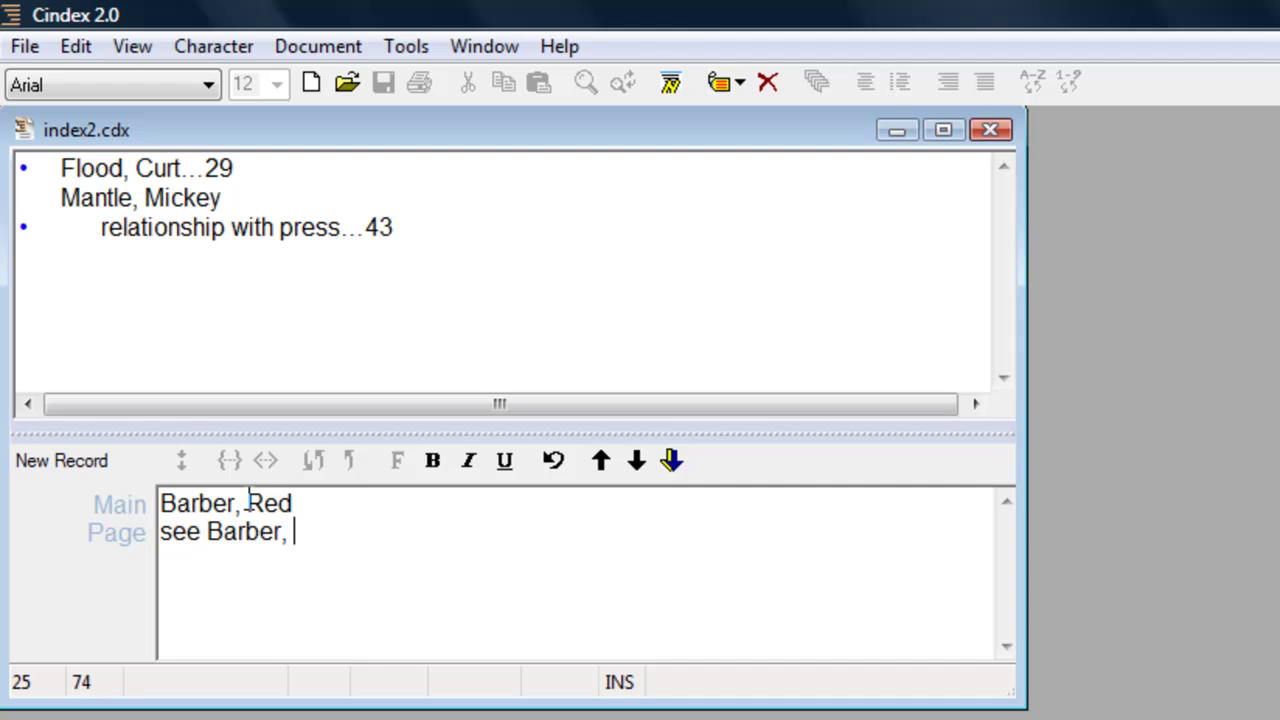
text(Walter L.)
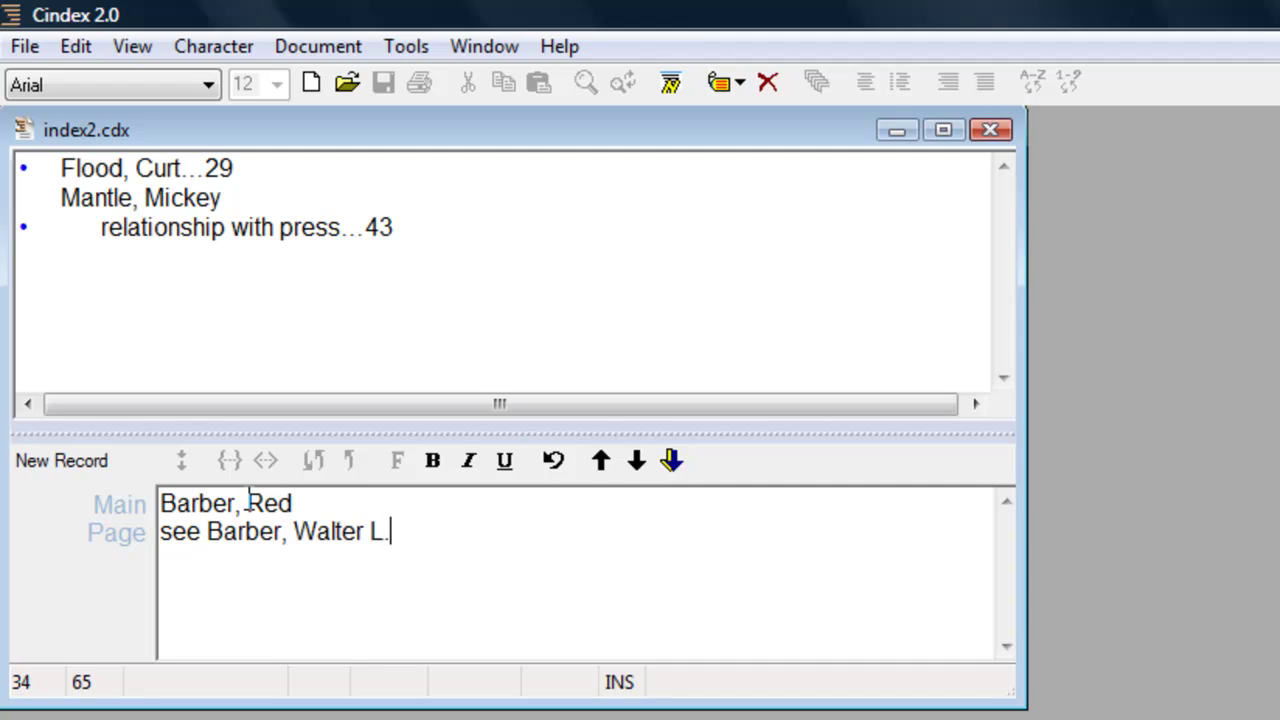
key(Page_Down)
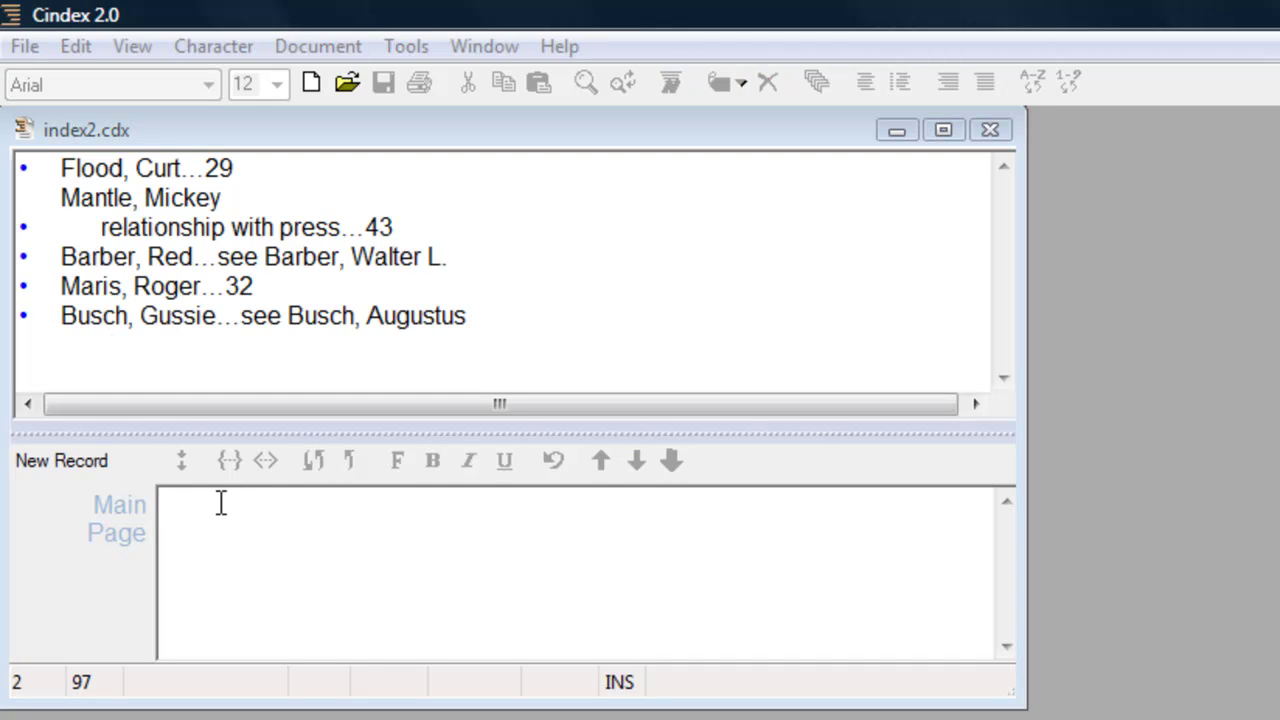
Enter Stengel, Casey at page 77 and save, returning to the formatted index.
click(221, 503)
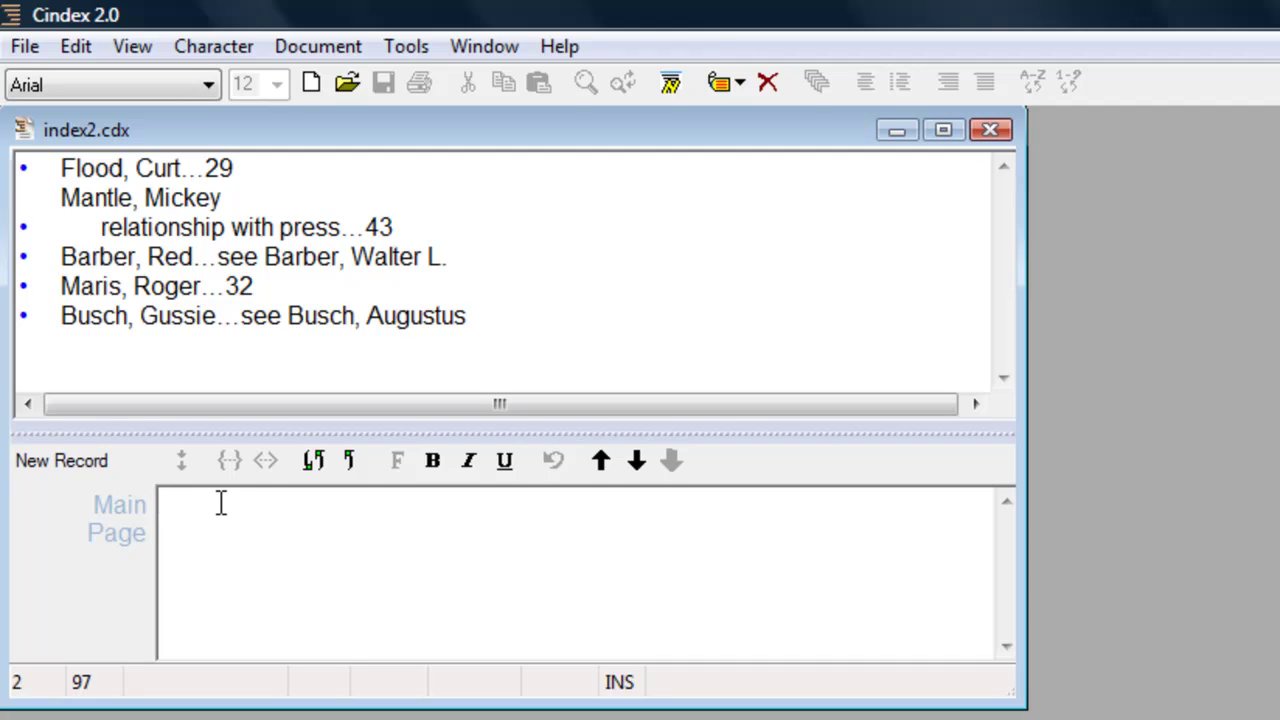
text(Stengel,)
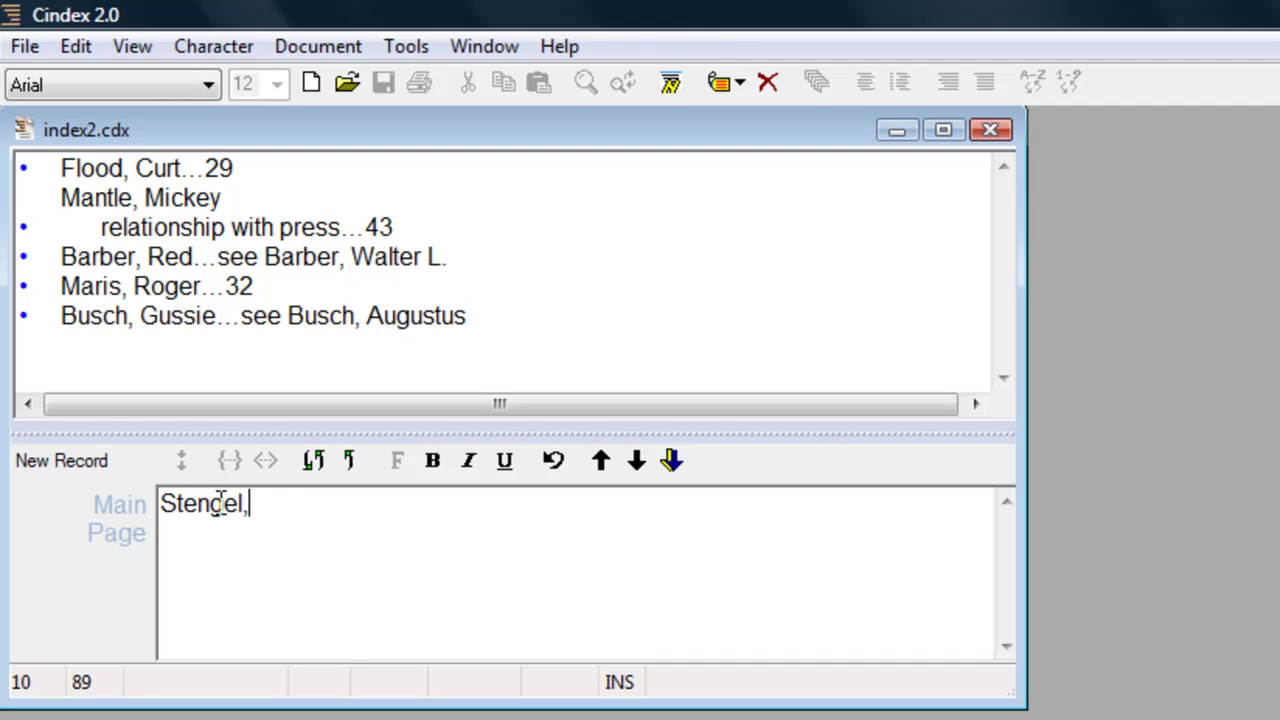
text( Casey)
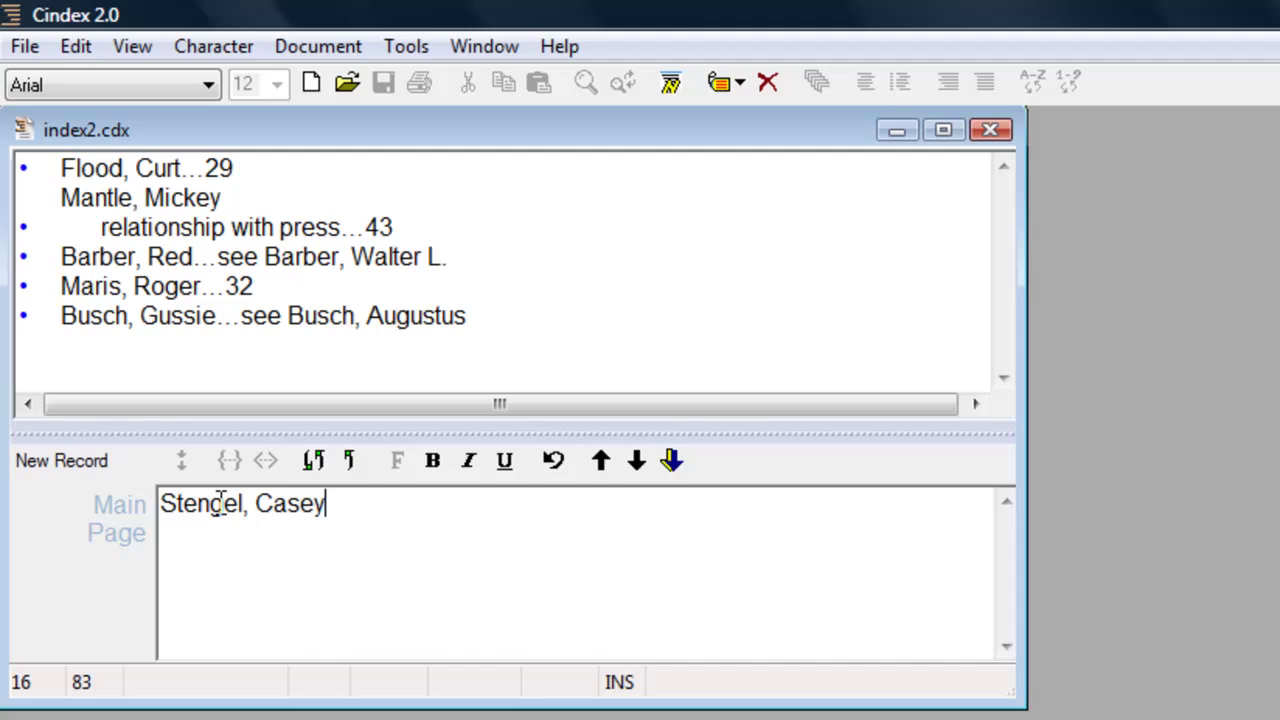
key(Return)
text(77)
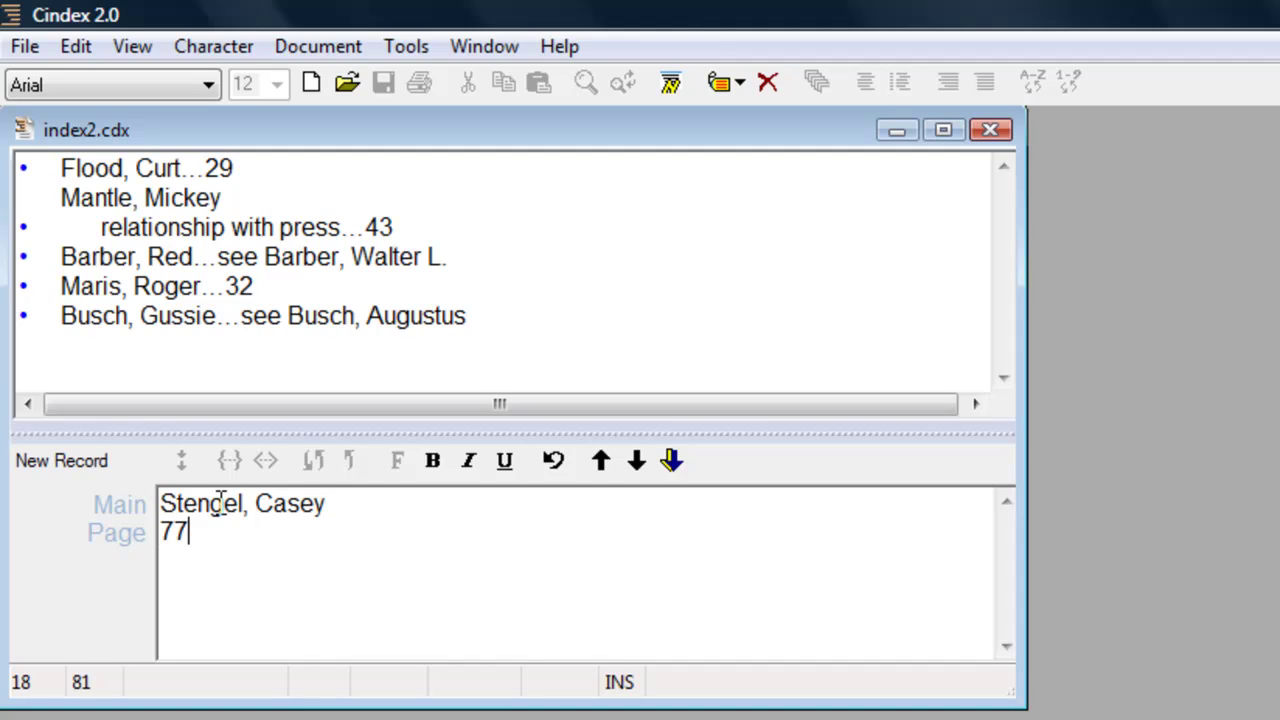
key(ctrl+Return)
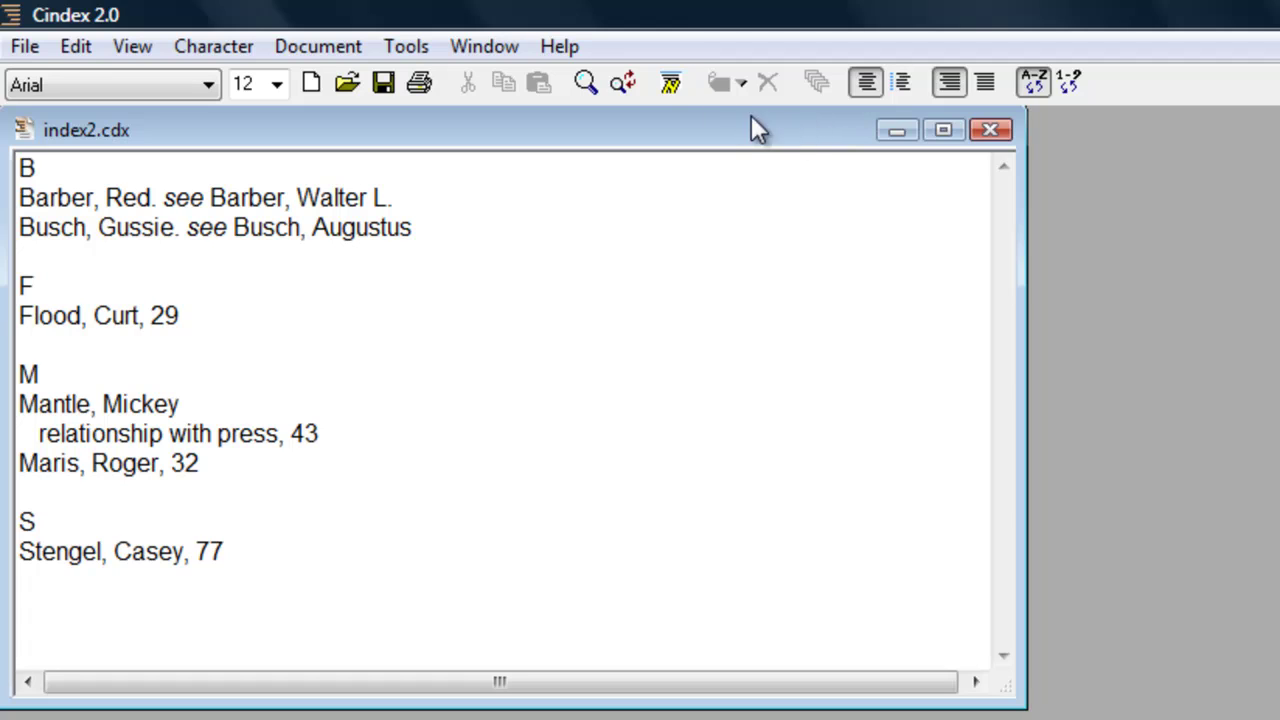
Open a blank new record and review the Edit and Character menu shortcuts.
click(672, 83)
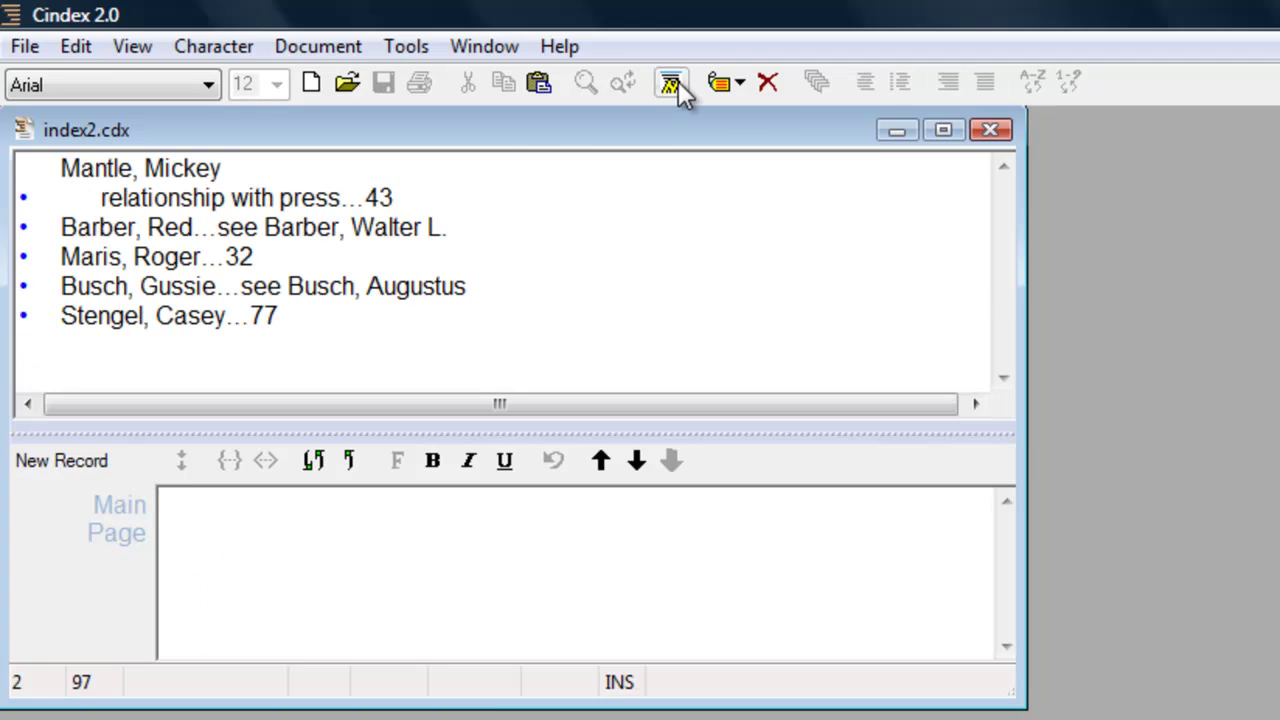
click(74, 47)
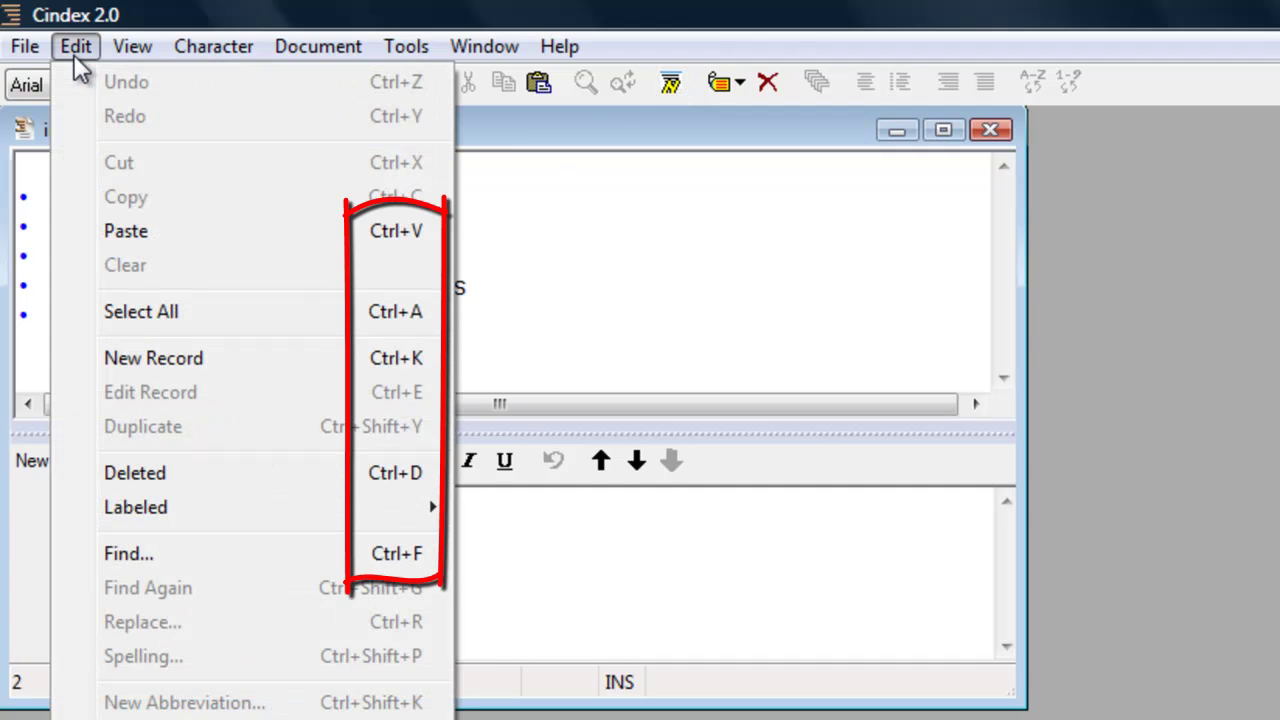
click(74, 54)
click(224, 48)
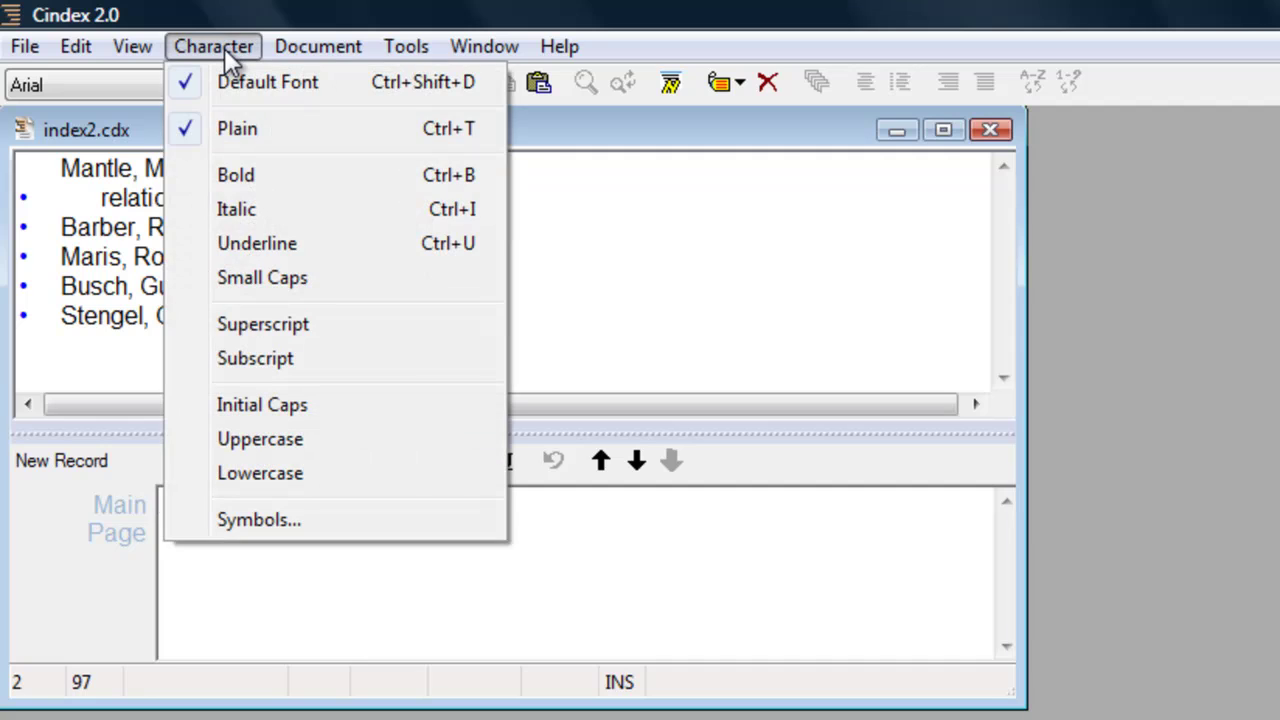
click(224, 48)
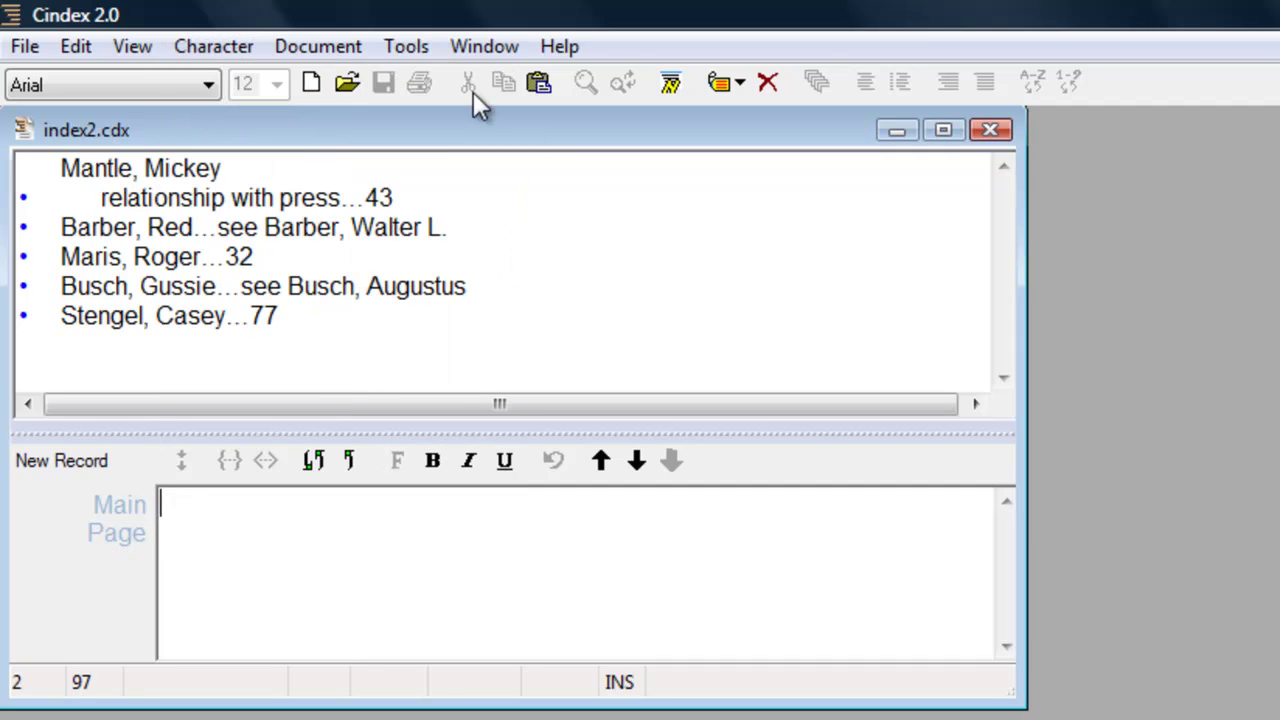
Search Help Topics for 'Shortcut, Editing' and open the editing shortcuts topic.
click(565, 52)
click(588, 83)
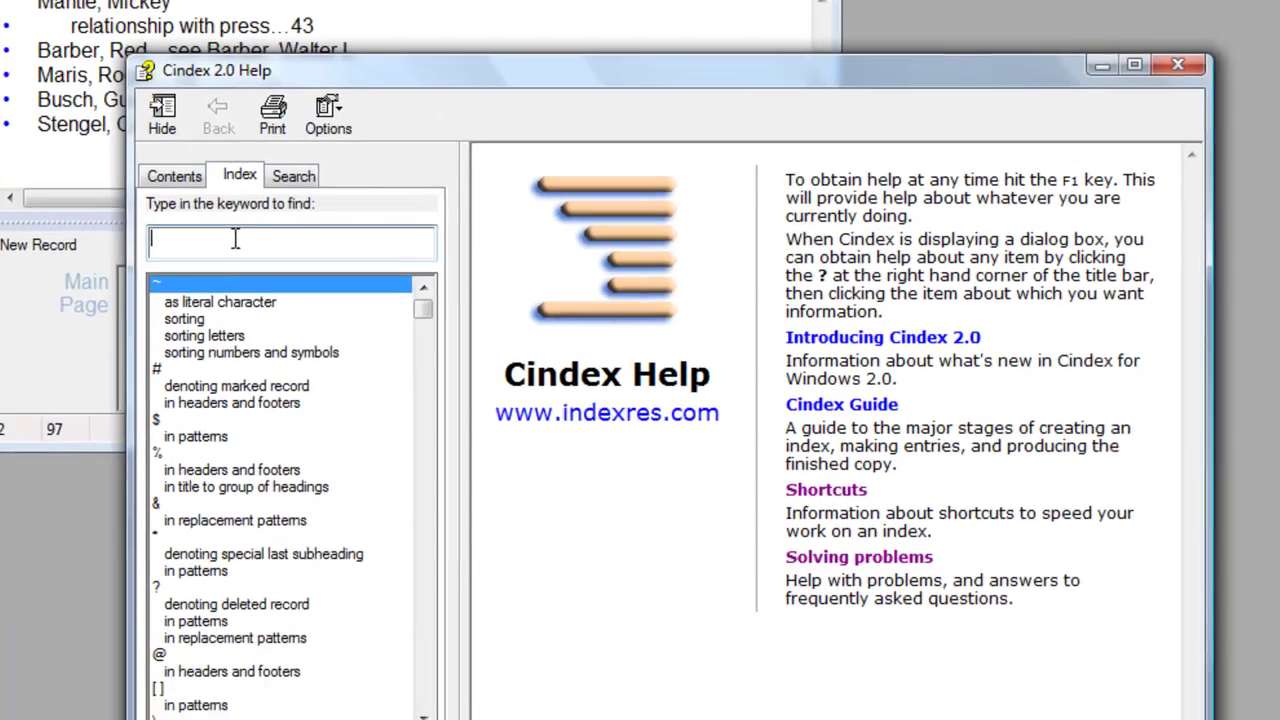
right_click(297, 431)
click(354, 564)
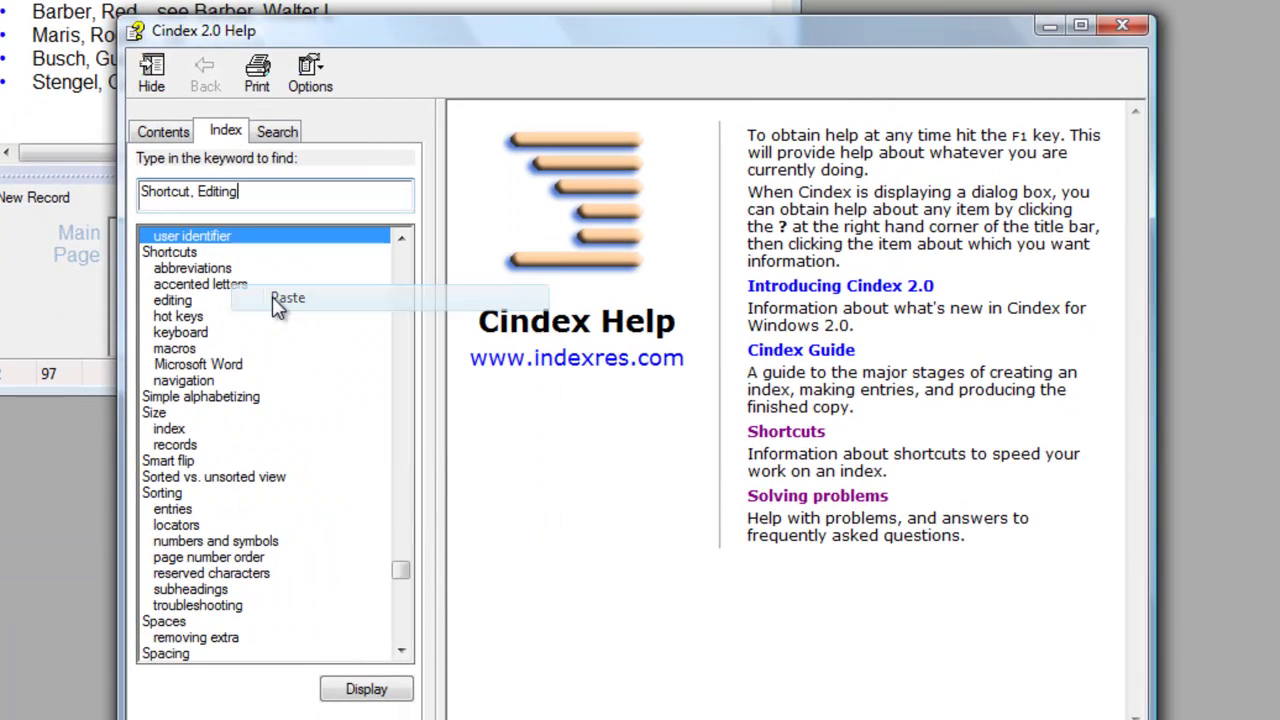
double_click(186, 304)
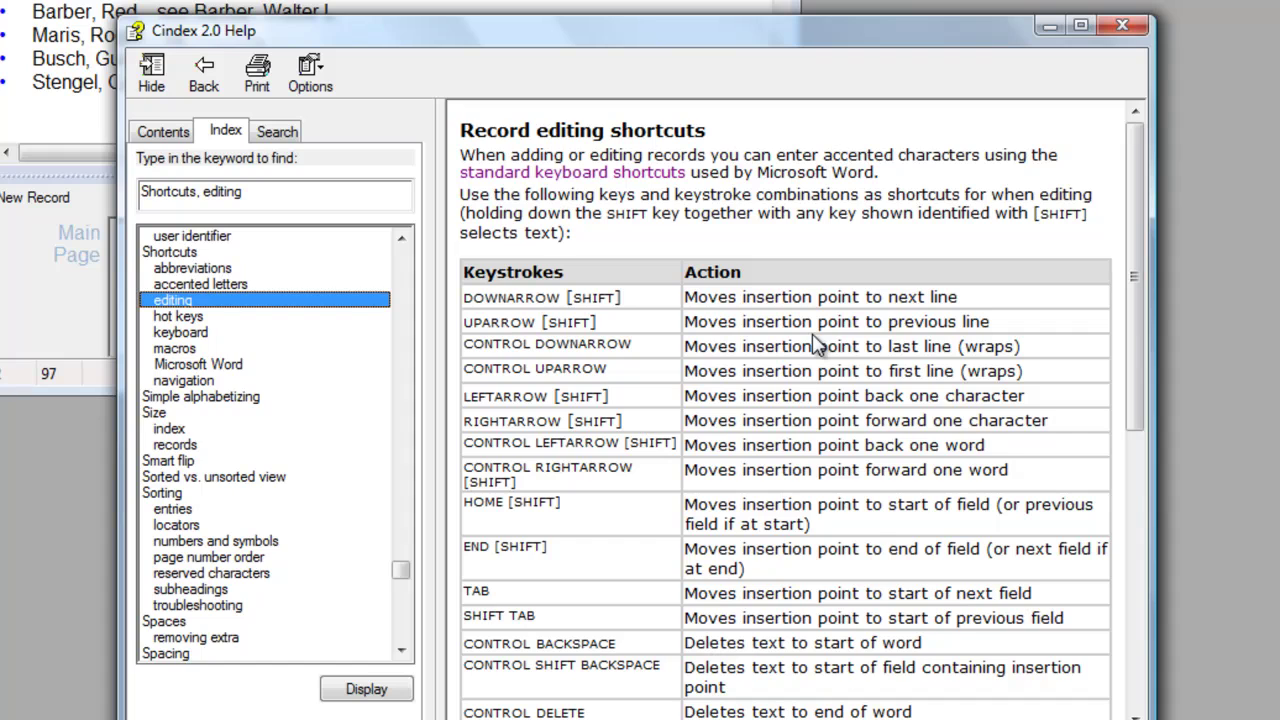
mouse_move(1132, 204)
mouse_down()
mouse_move(1147, 363)
mouse_move(1127, 452)
mouse_move(1135, 185)
mouse_up()
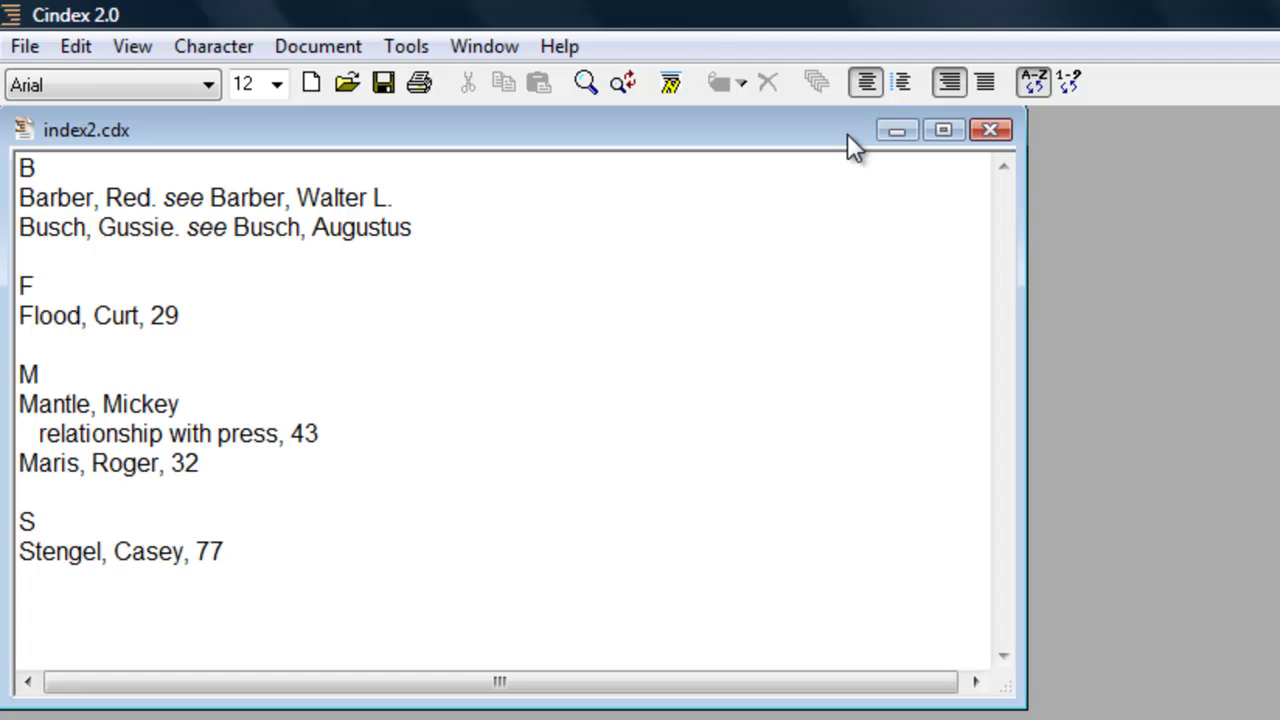
Jump to the Flood entry, then to the Stengel entry by typing st.
key(Return)
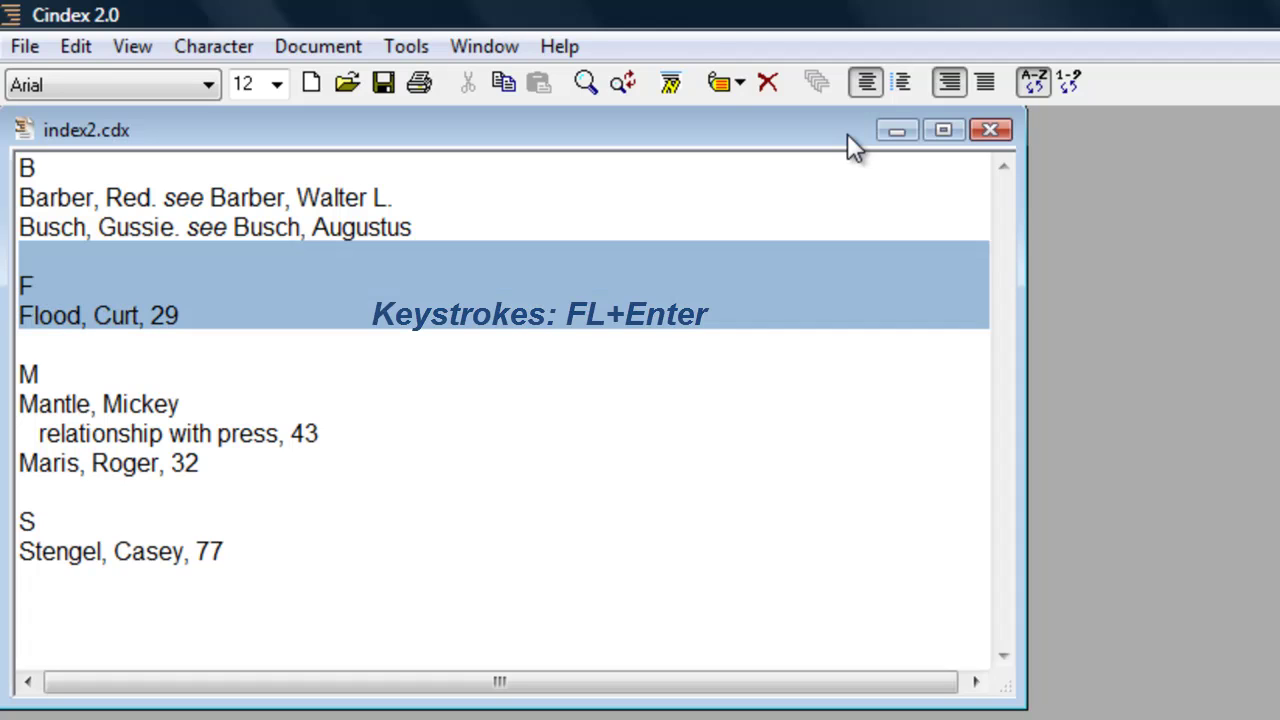
text(st)
key(Return)
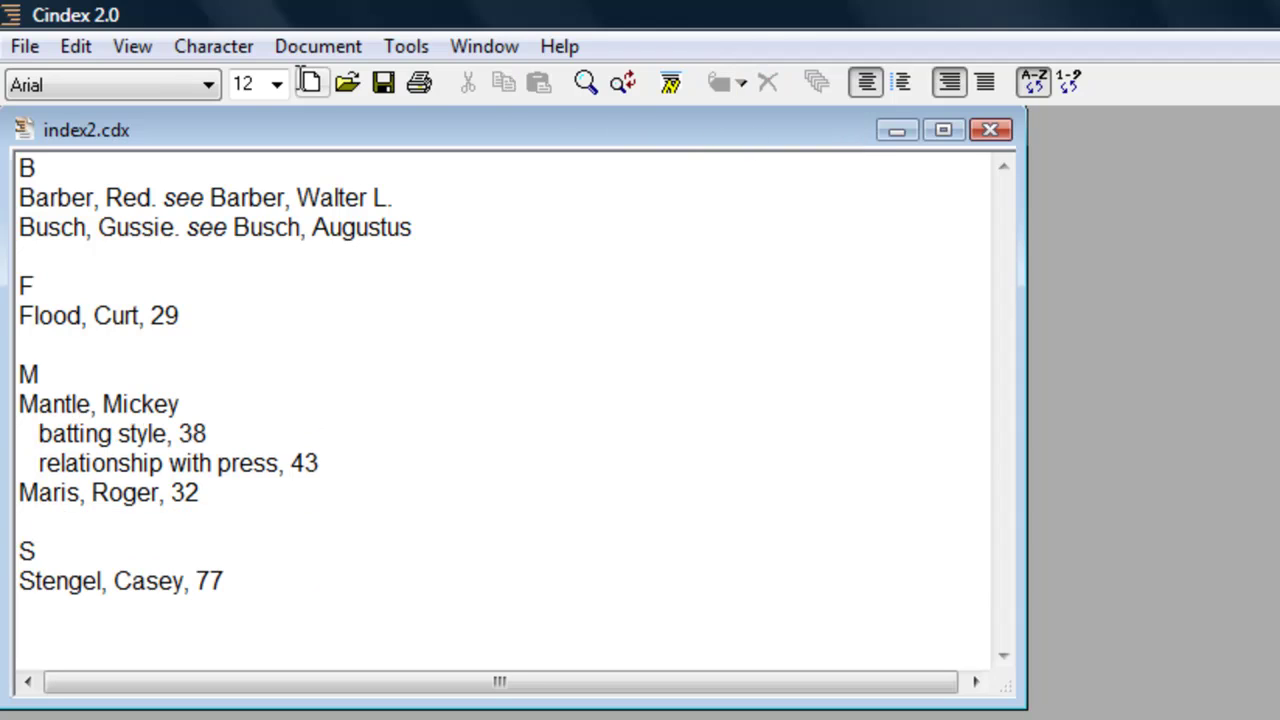
Use Go To to jump to the Flood record.
click(135, 46)
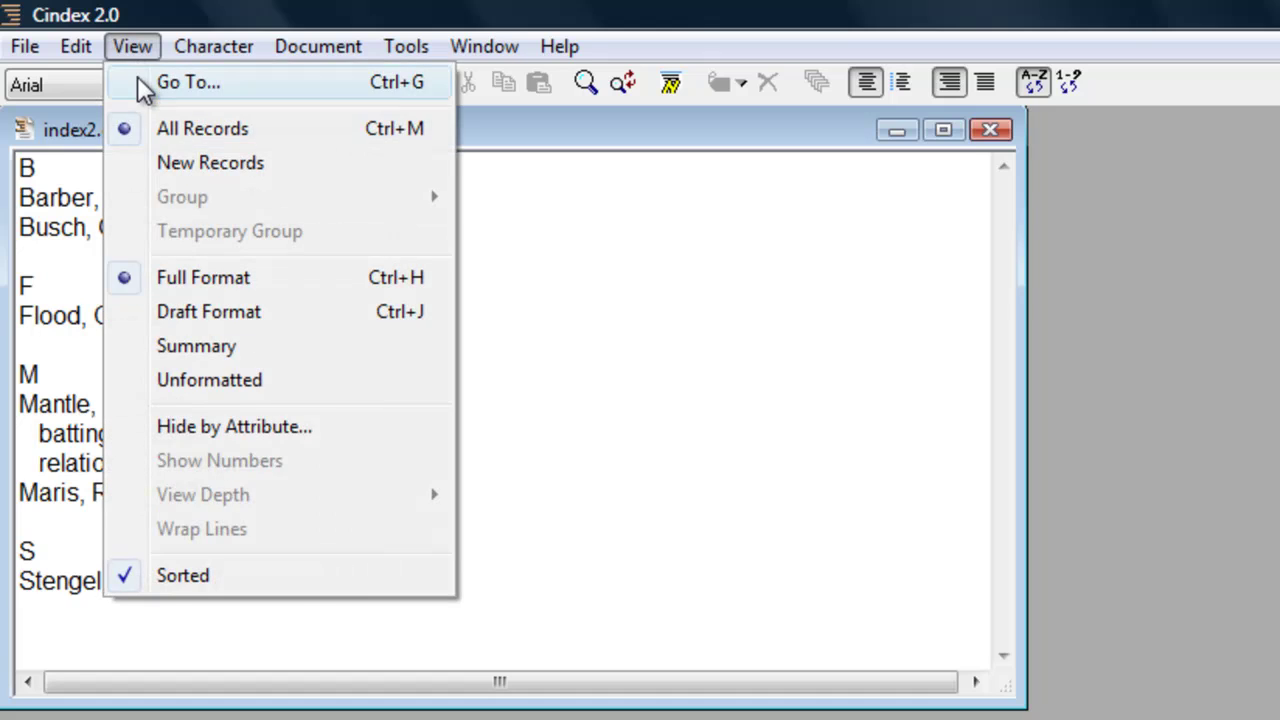
click(138, 78)
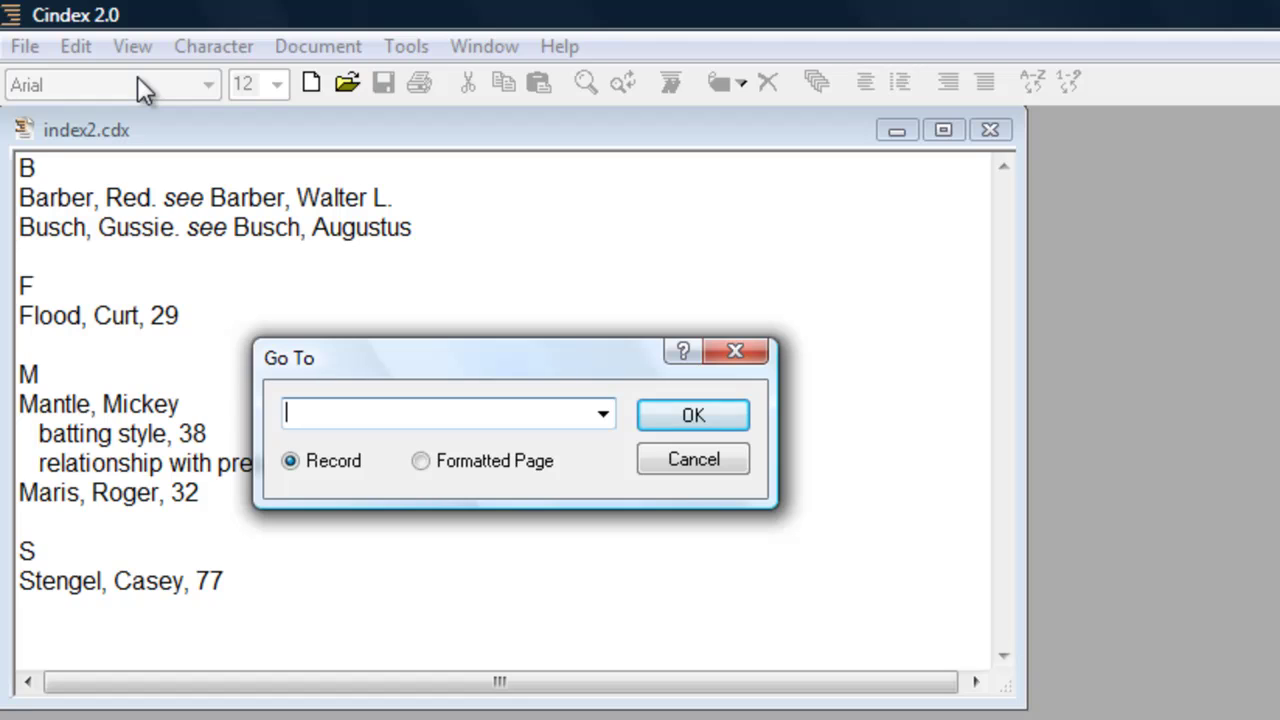
text(Flood)
click(714, 425)
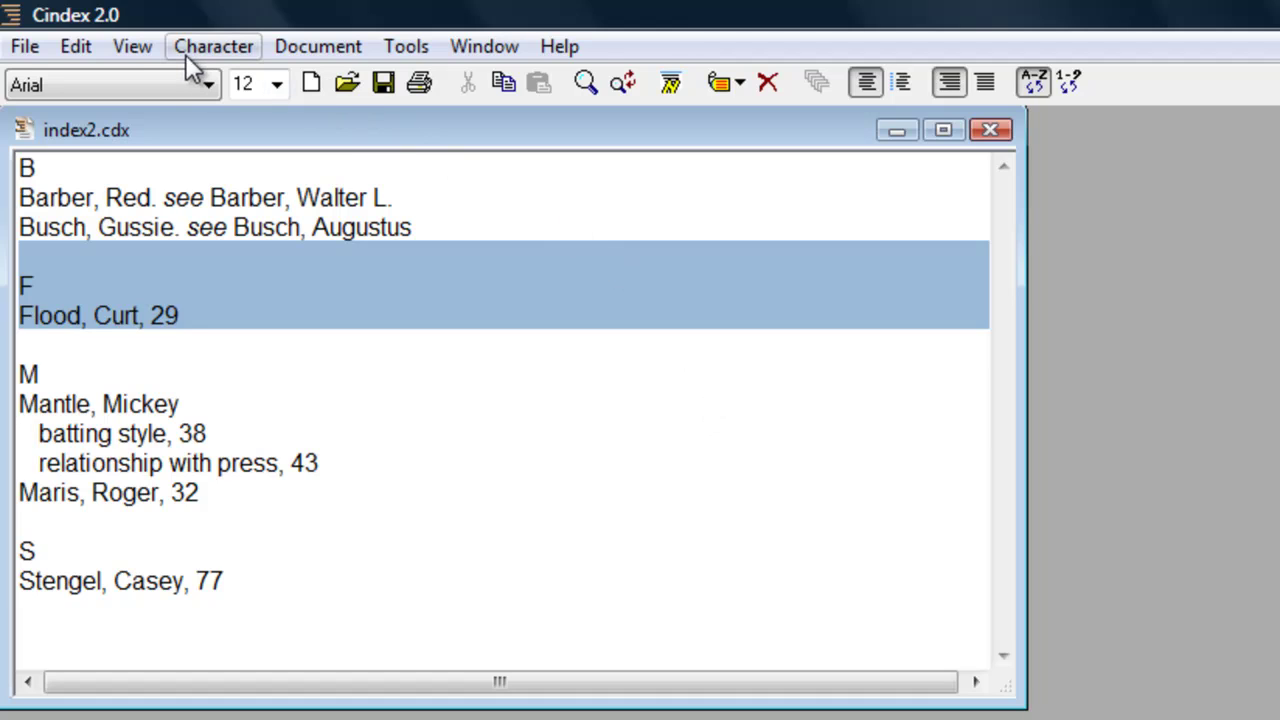
Use Go To with lookup 'Mari;re' to jump to the Mantle relationship with press record.
click(143, 50)
click(148, 72)
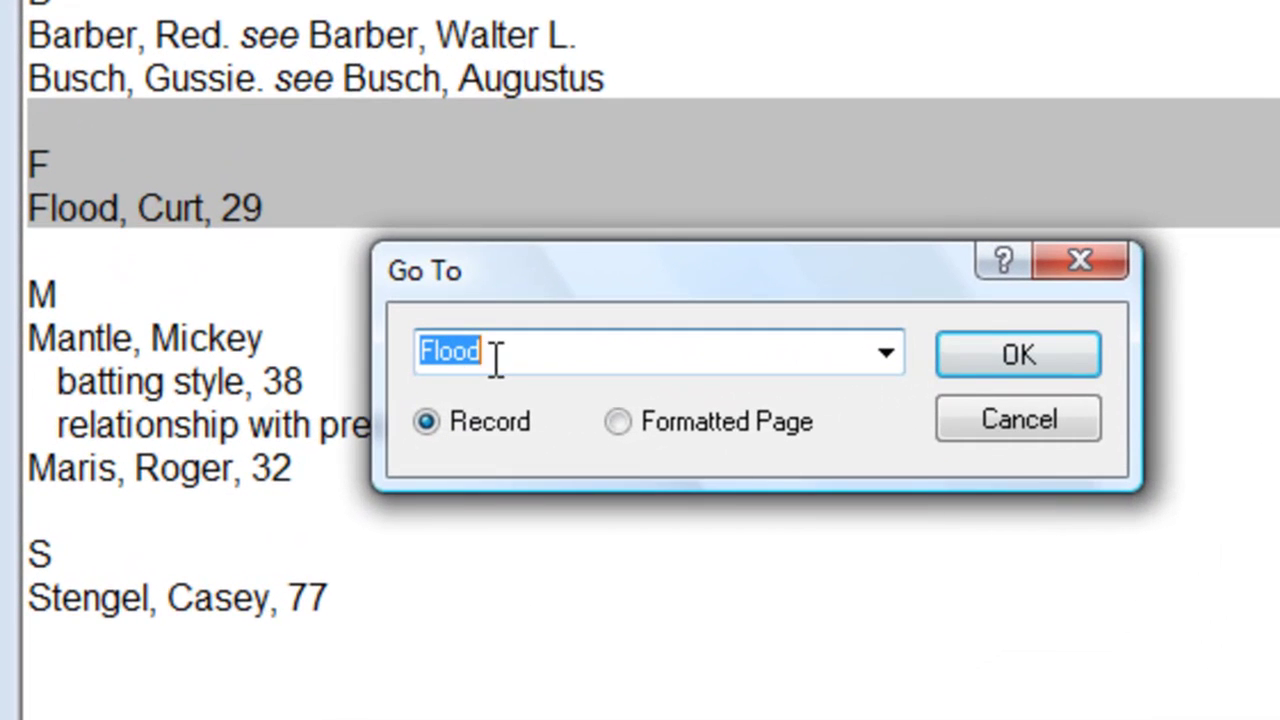
click(348, 408)
key(BackSpace)
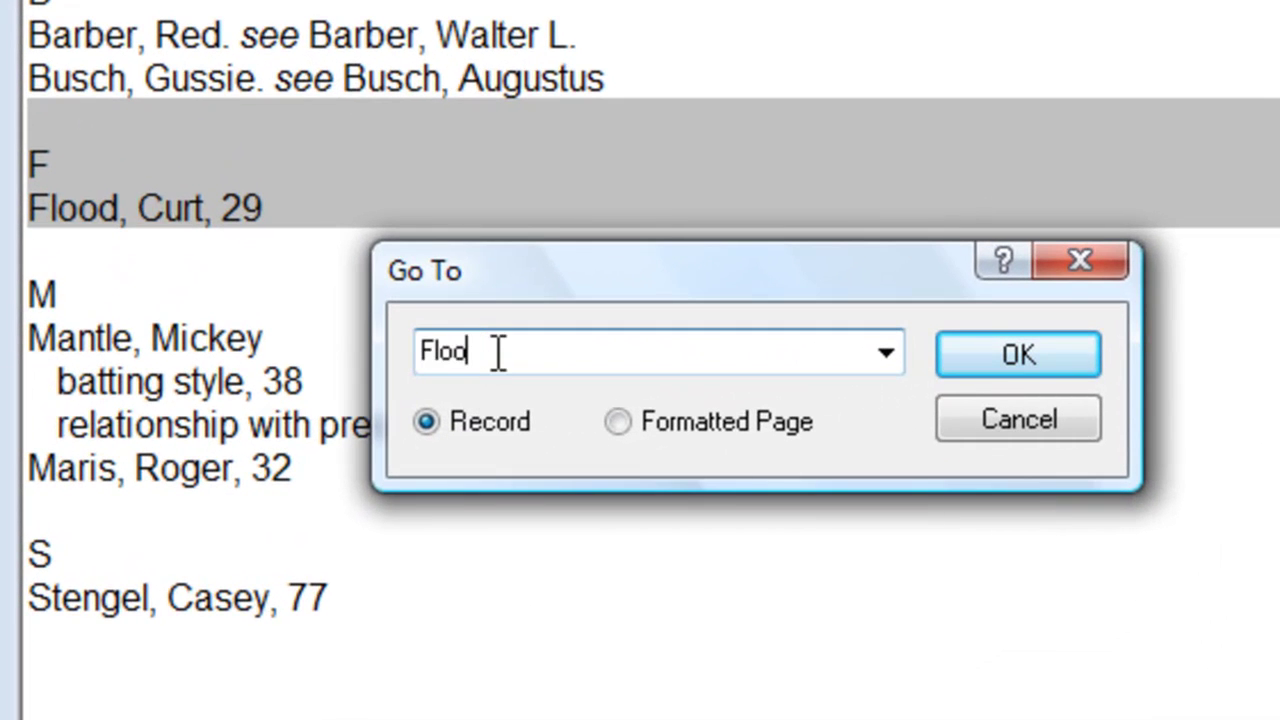
key(BackSpace)
key(BackSpace)
key(BackSpace)
key(BackSpace)
text(Mari;)
text(re)
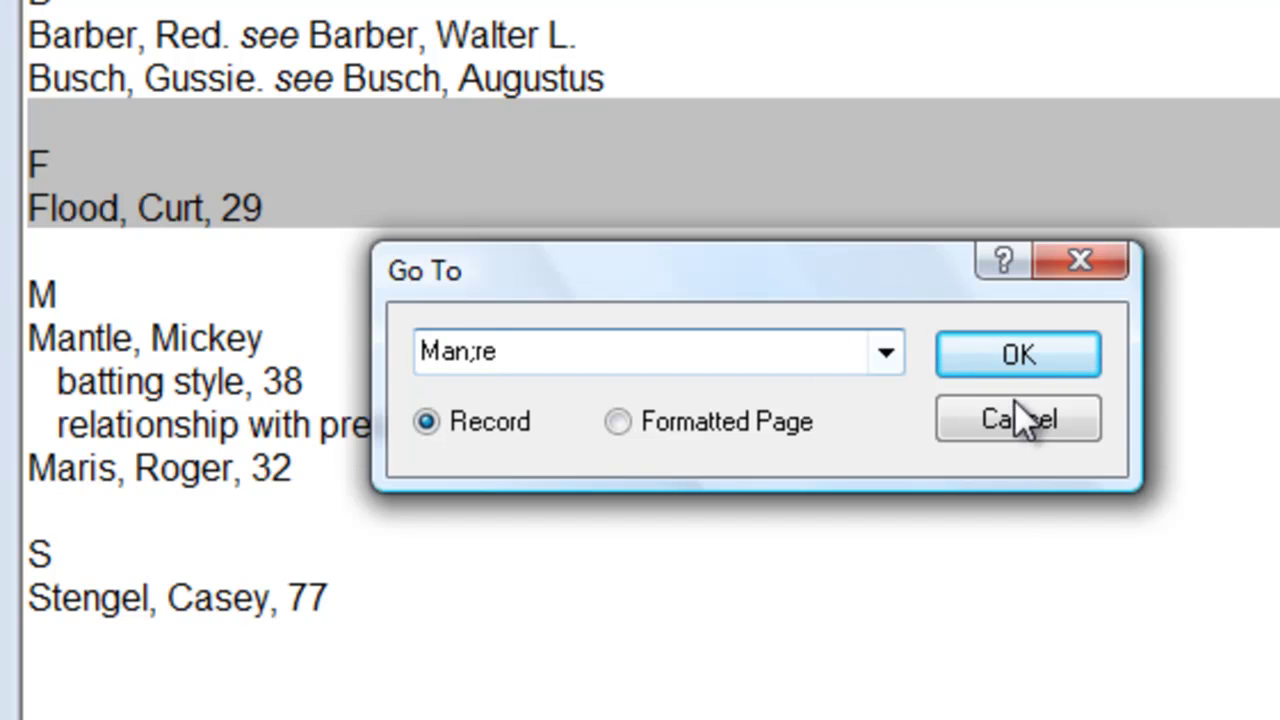
click(1028, 353)
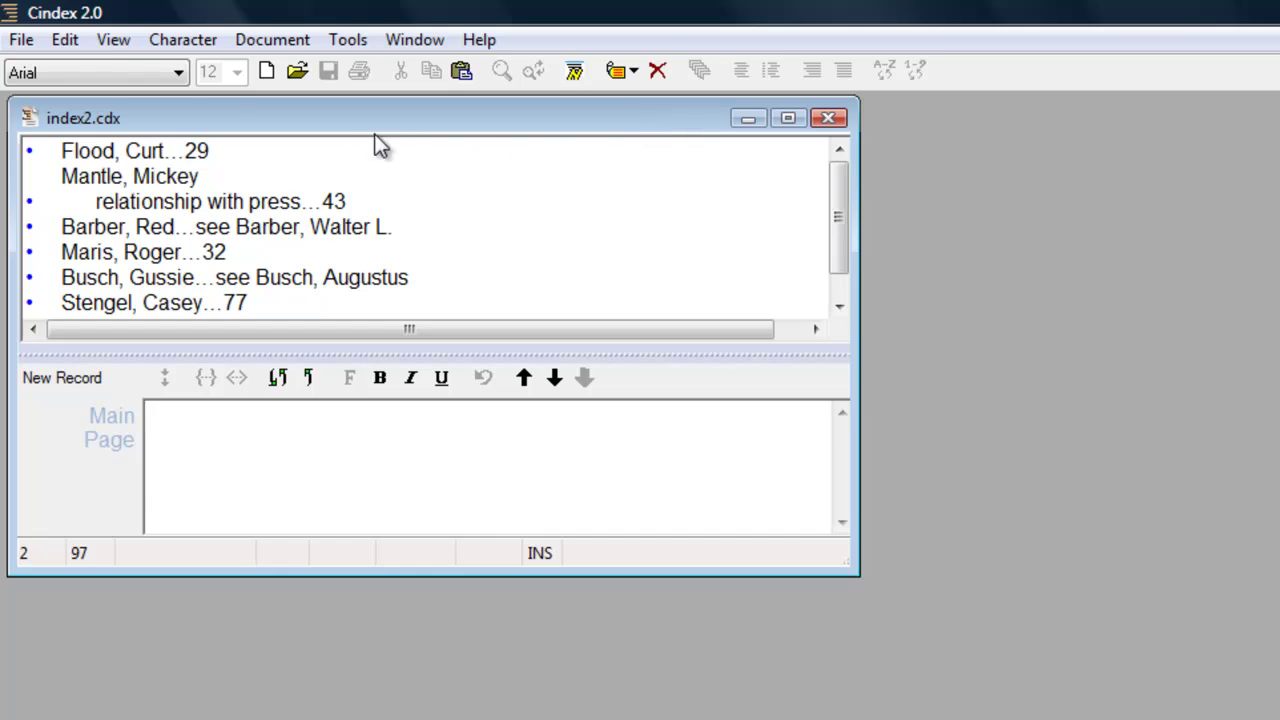
Turn on Use Separate Window in the Editing preferences.
click(66, 40)
click(142, 642)
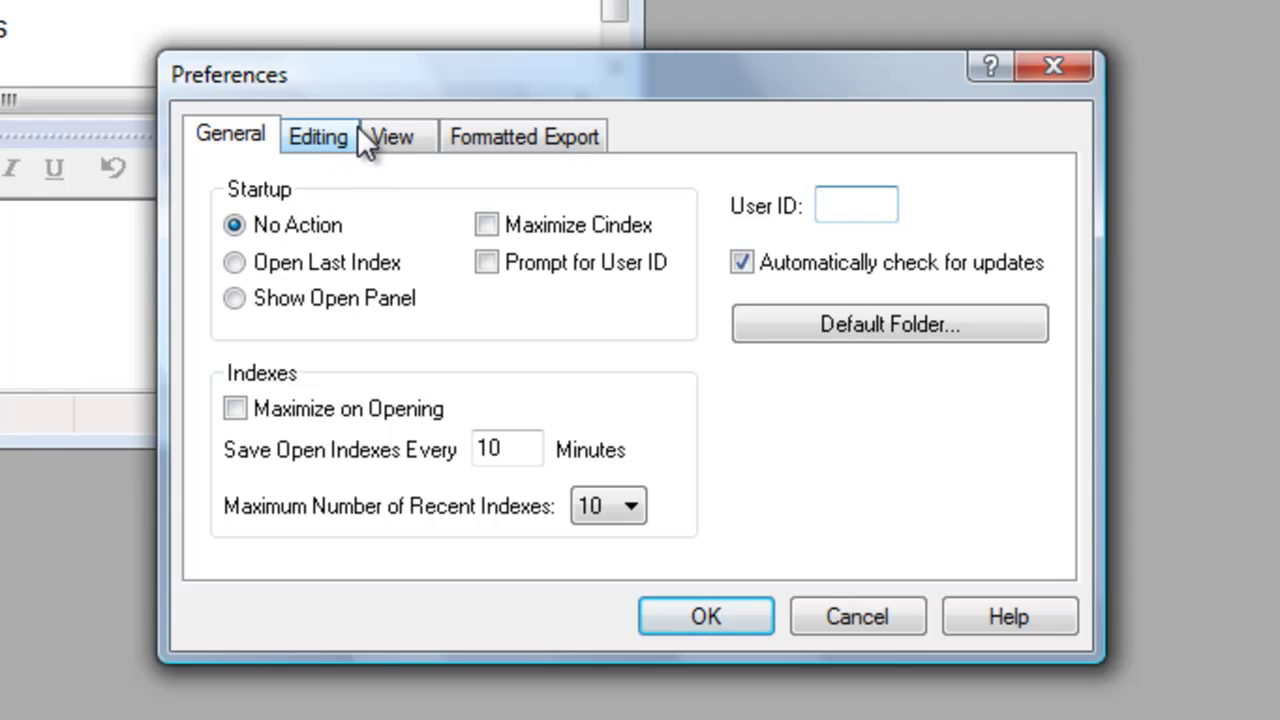
click(334, 135)
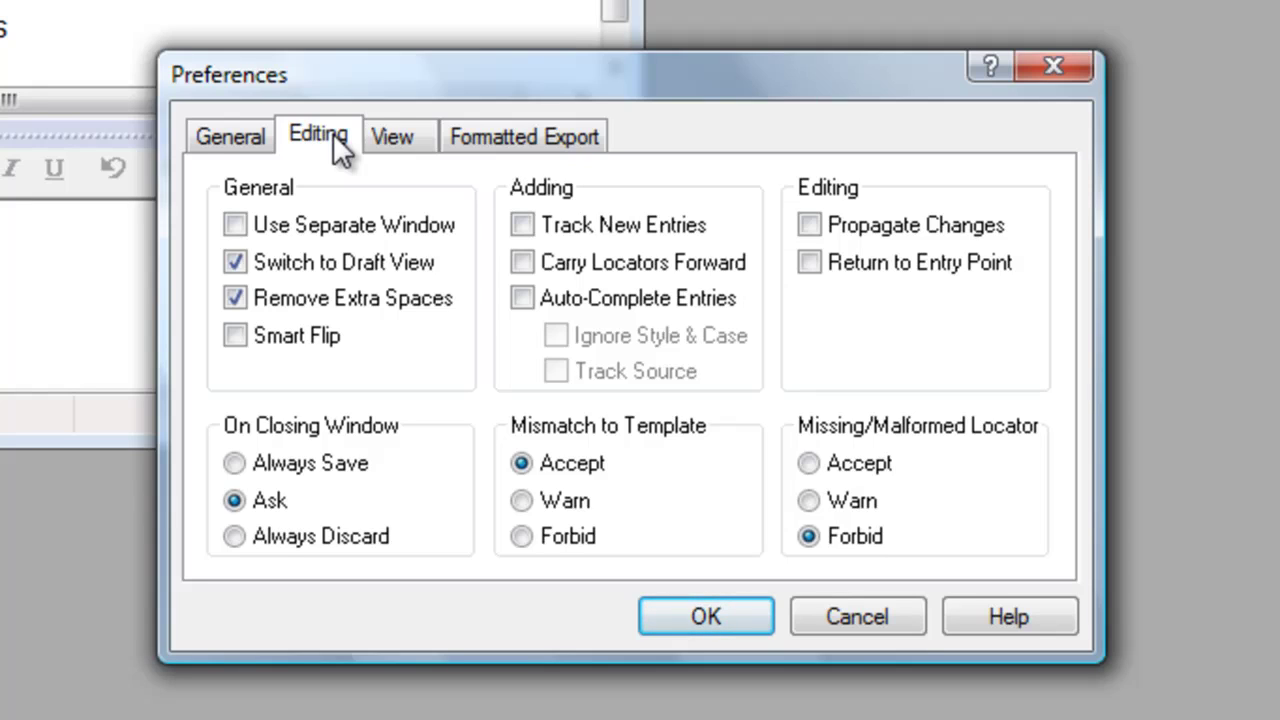
click(233, 221)
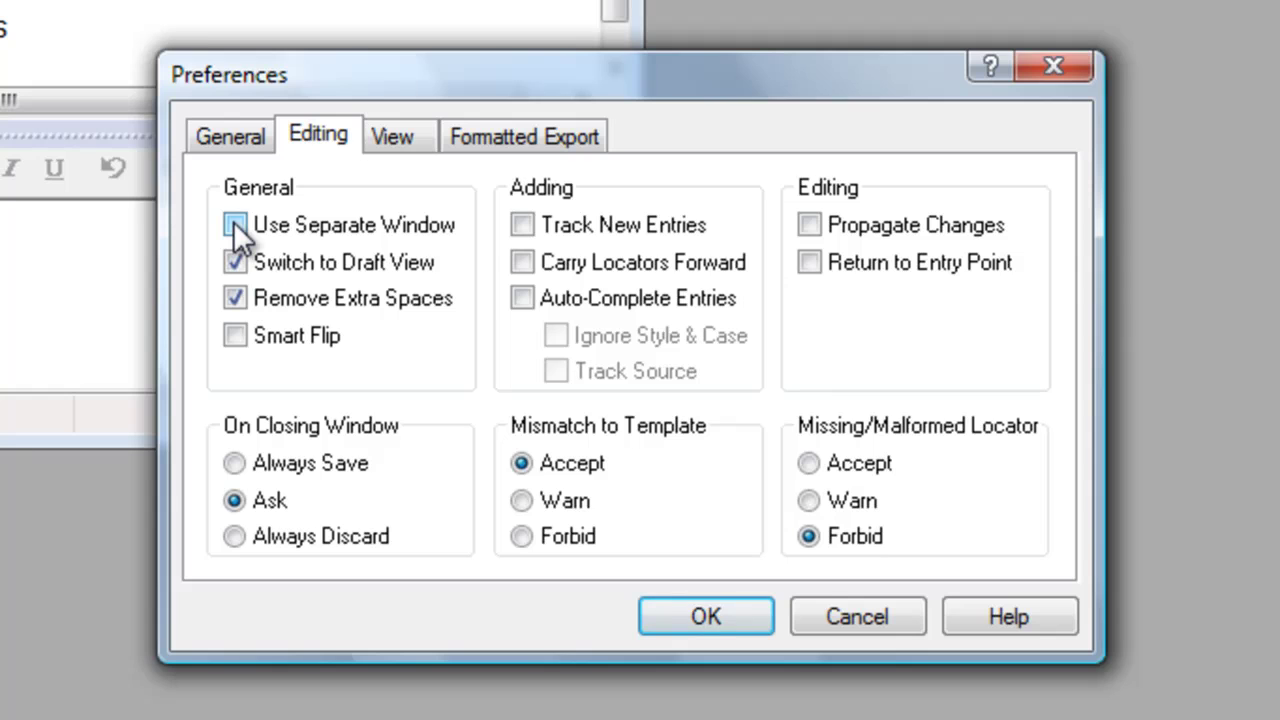
click(717, 609)
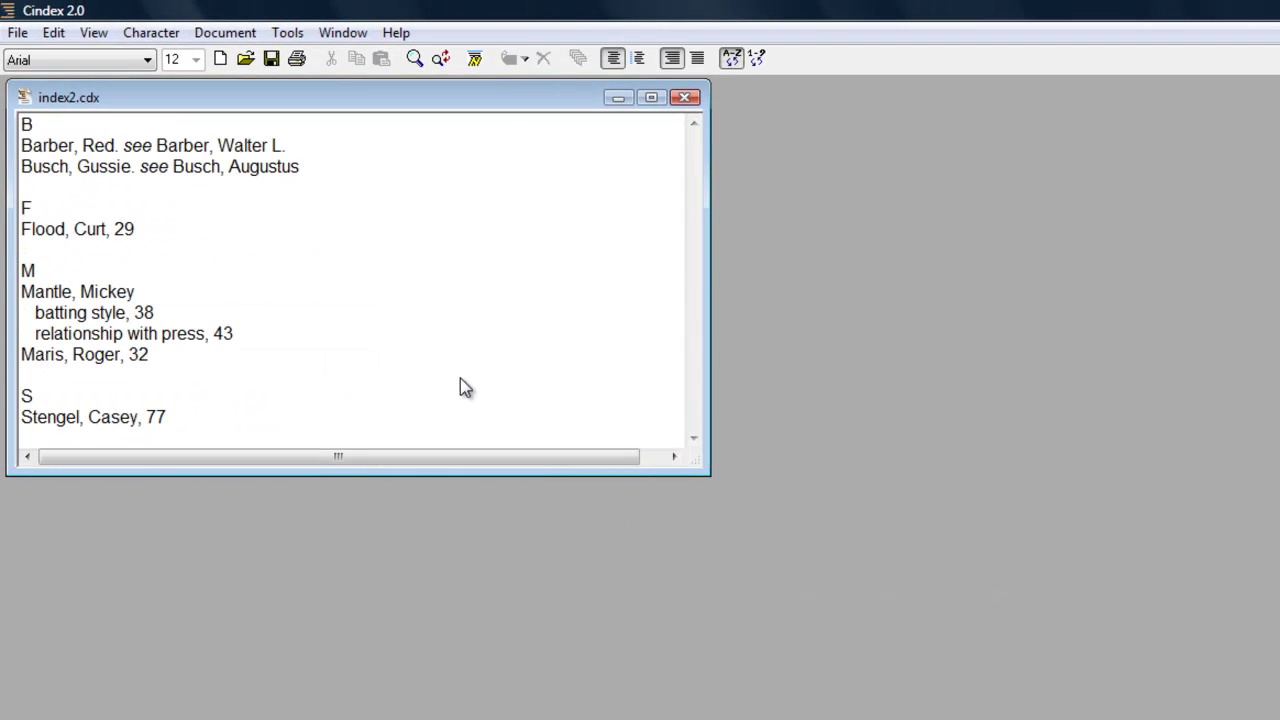
Open a new record window and arrange it just below a shortened index window.
key(ctrl+n)
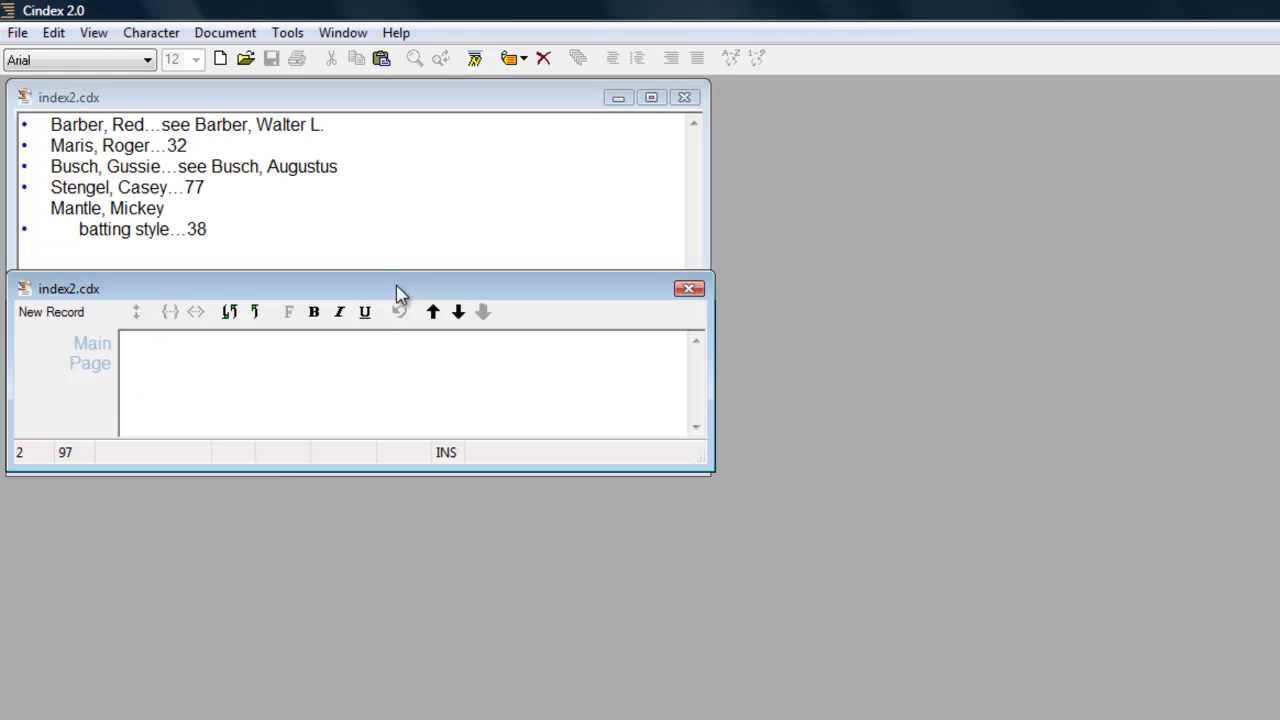
drag(397, 290, 406, 526)
drag(695, 475, 709, 318)
drag(578, 523, 600, 409)
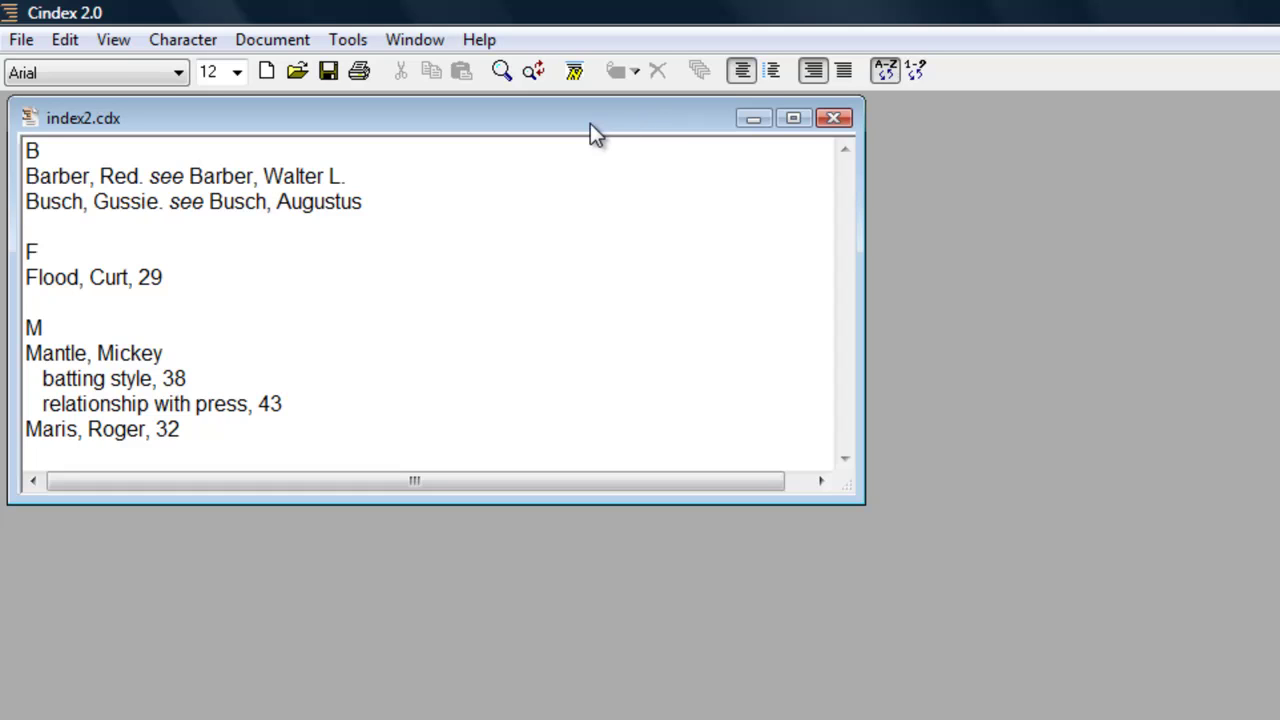
Change the Barber, Red cross-reference to see Barber, Walter R. and save.
click(337, 174)
double_click(337, 174)
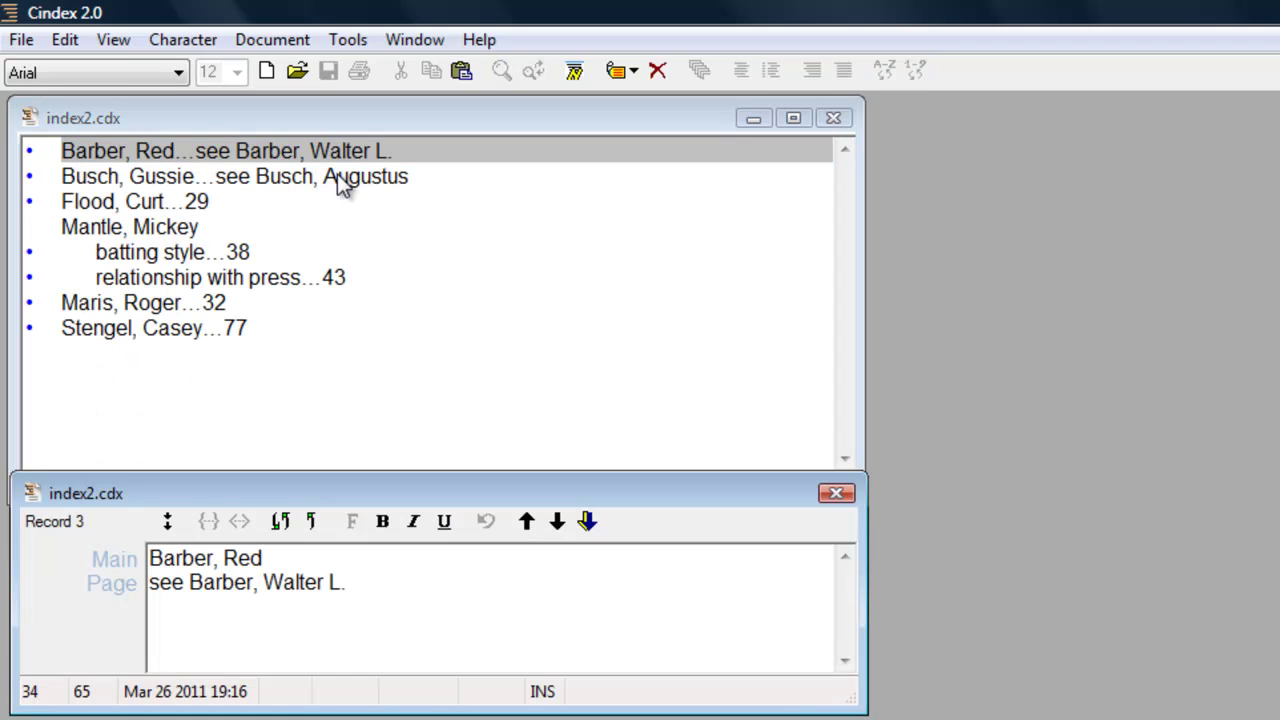
click(341, 583)
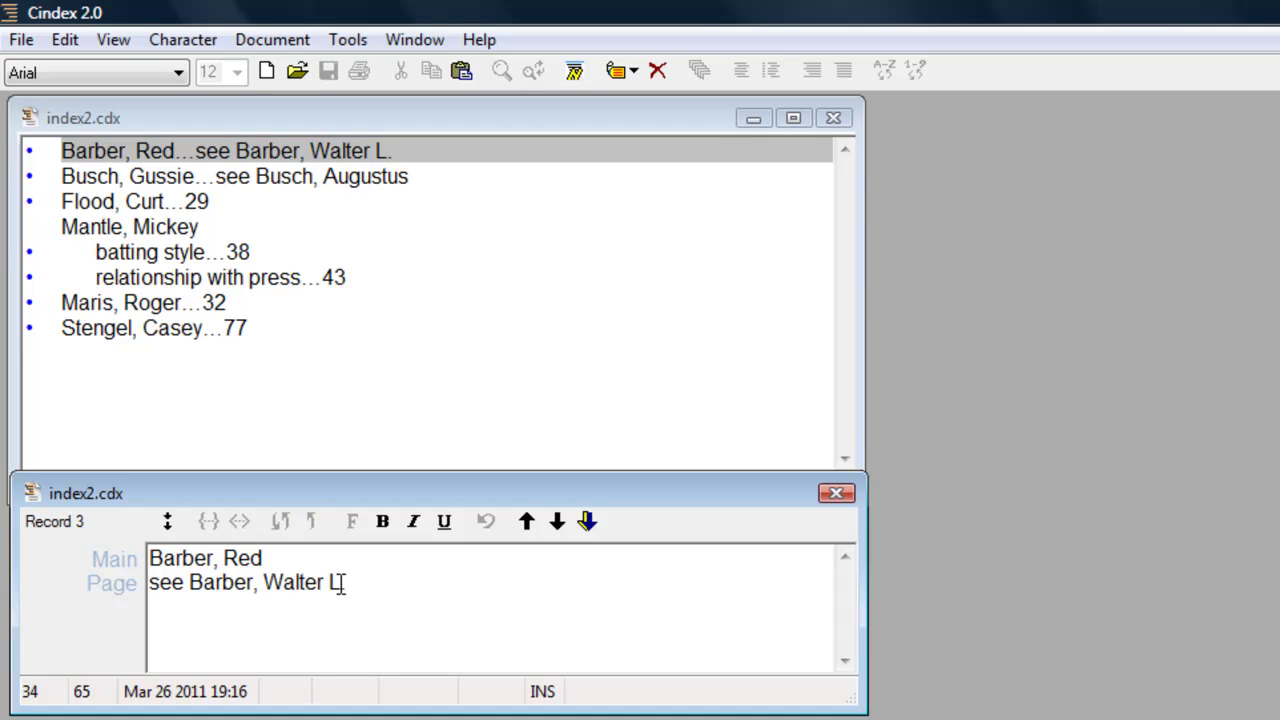
key(BackSpace)
text(R)
key(ctrl+Return)
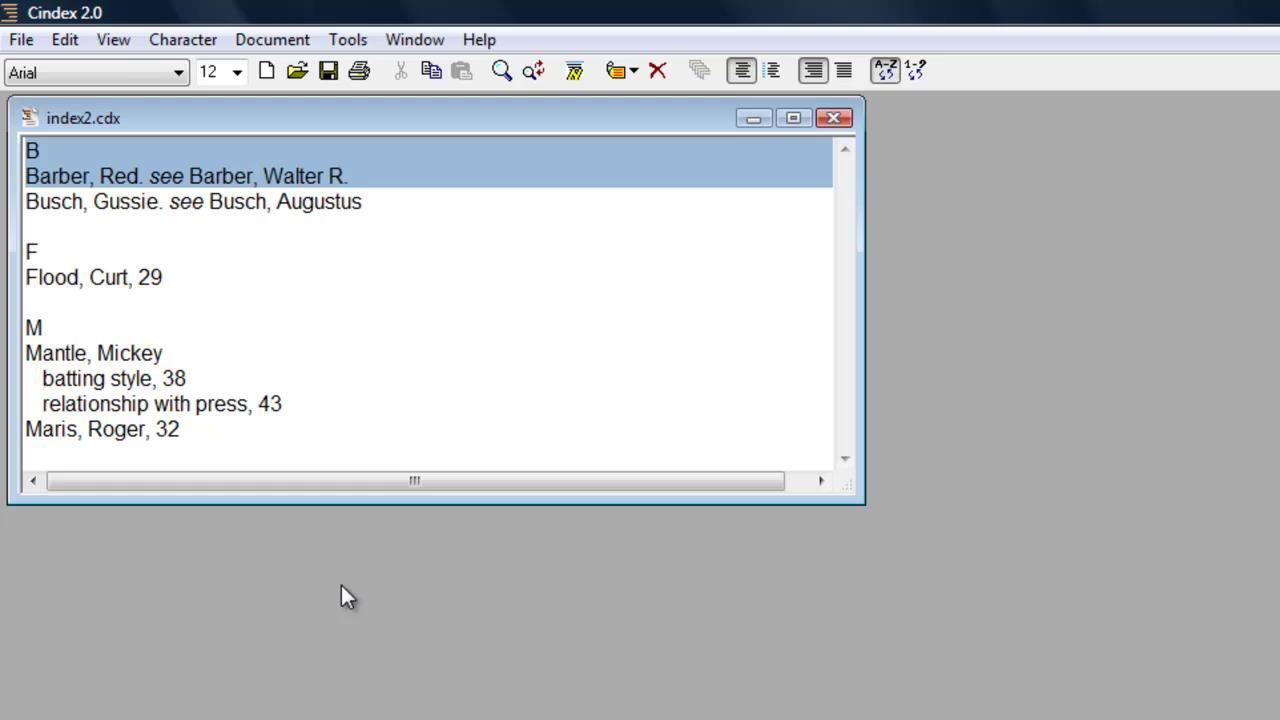
double_click(304, 179)
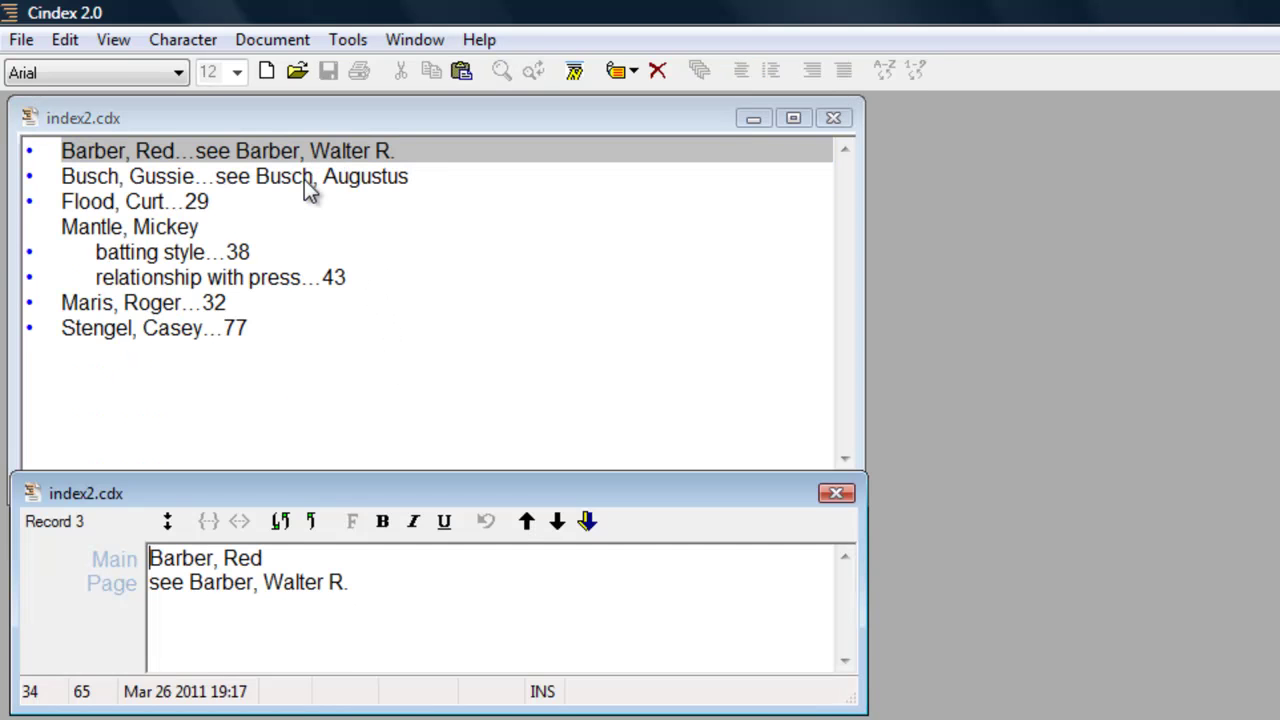
click(343, 588)
key(BackSpace)
key(BackSpace)
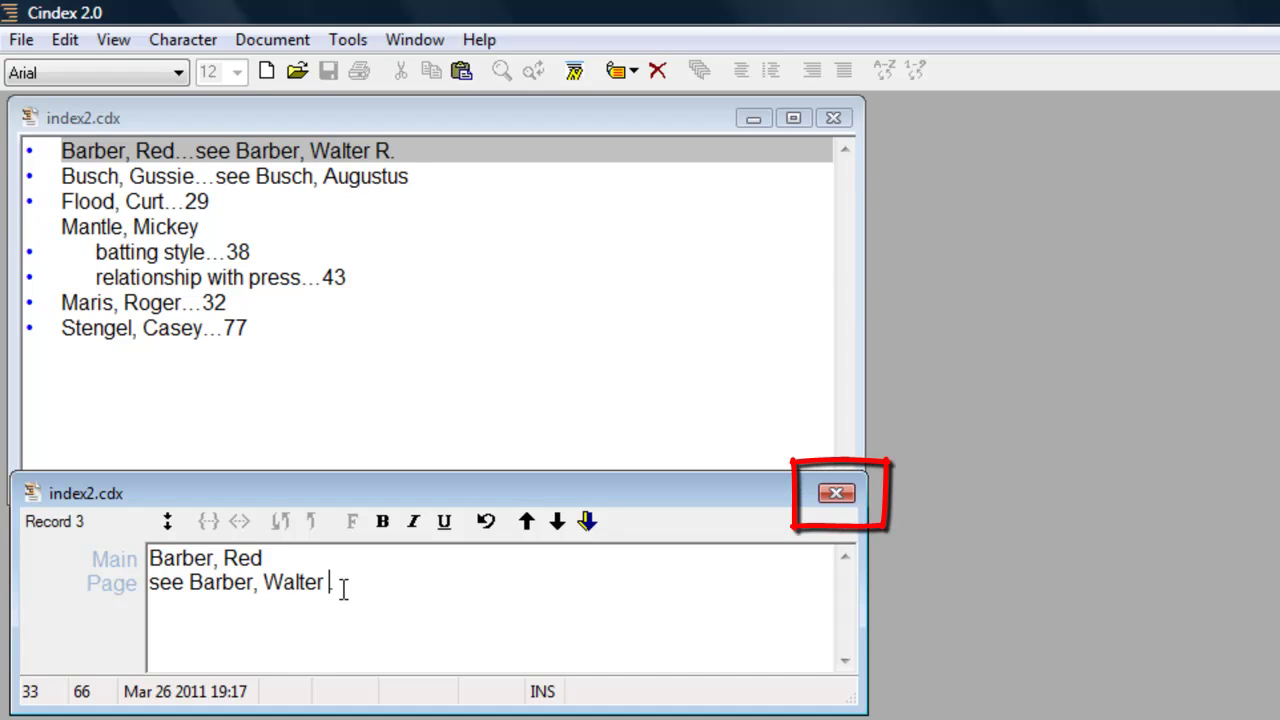
text(L)
click(834, 494)
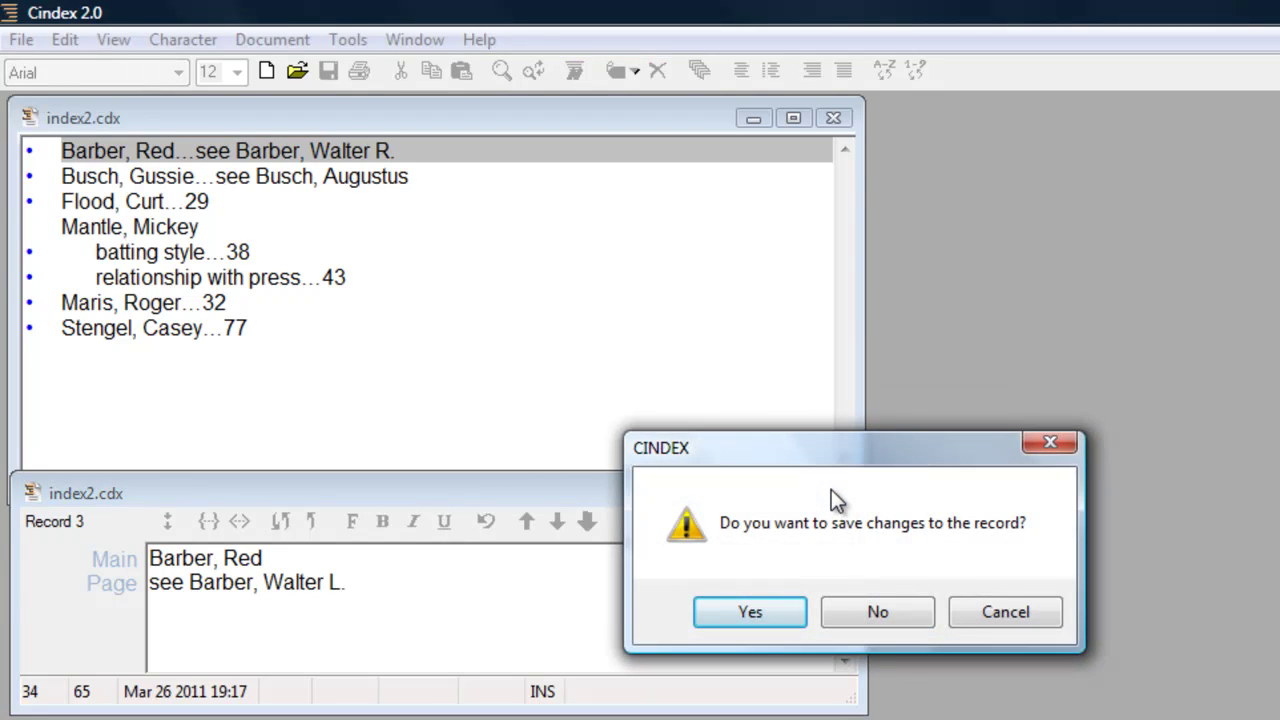
click(771, 606)
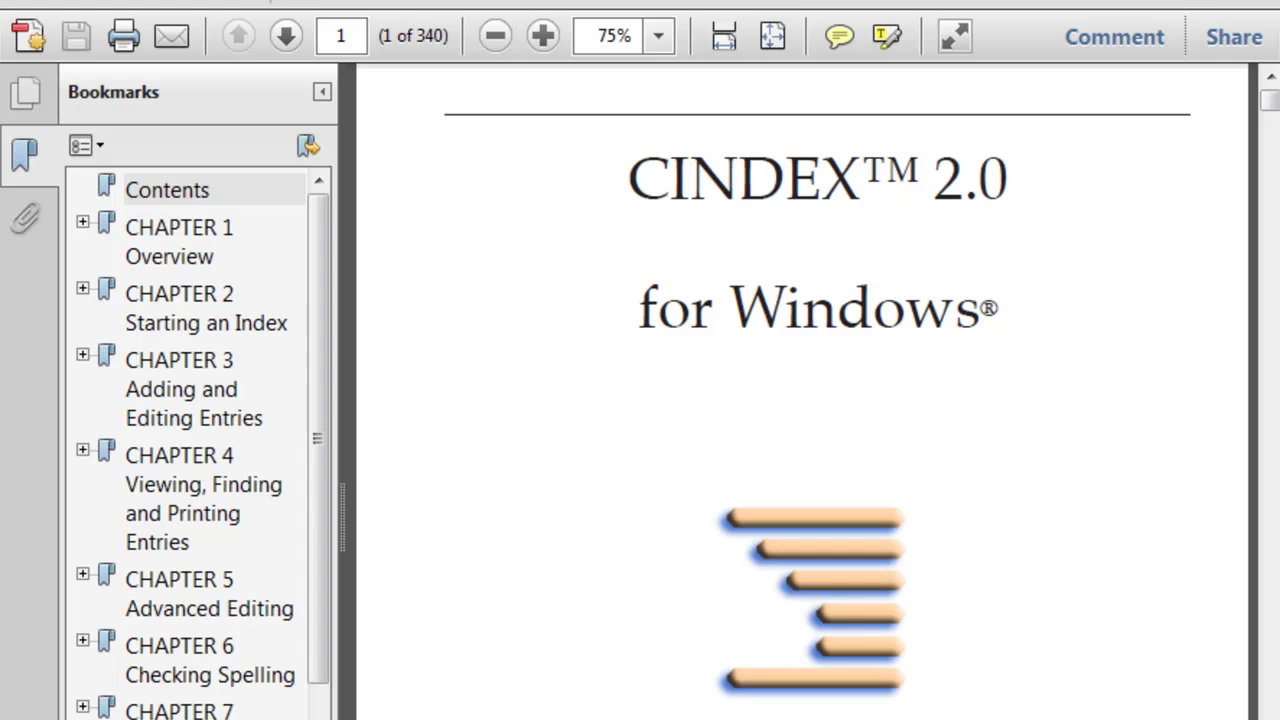
Go to Chapter 2 > Setting Preferences > Setting General Preferences in the manual's bookmarks.
drag(315, 252, 322, 201)
click(82, 290)
click(105, 487)
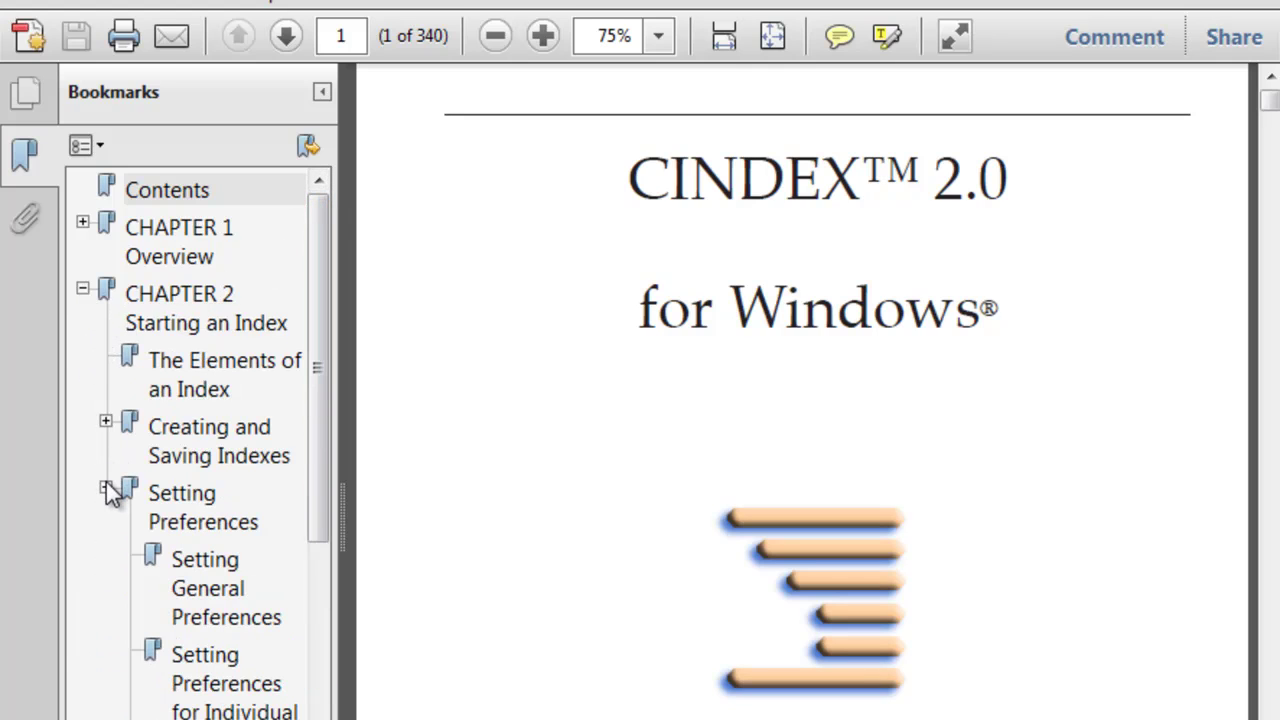
click(168, 572)
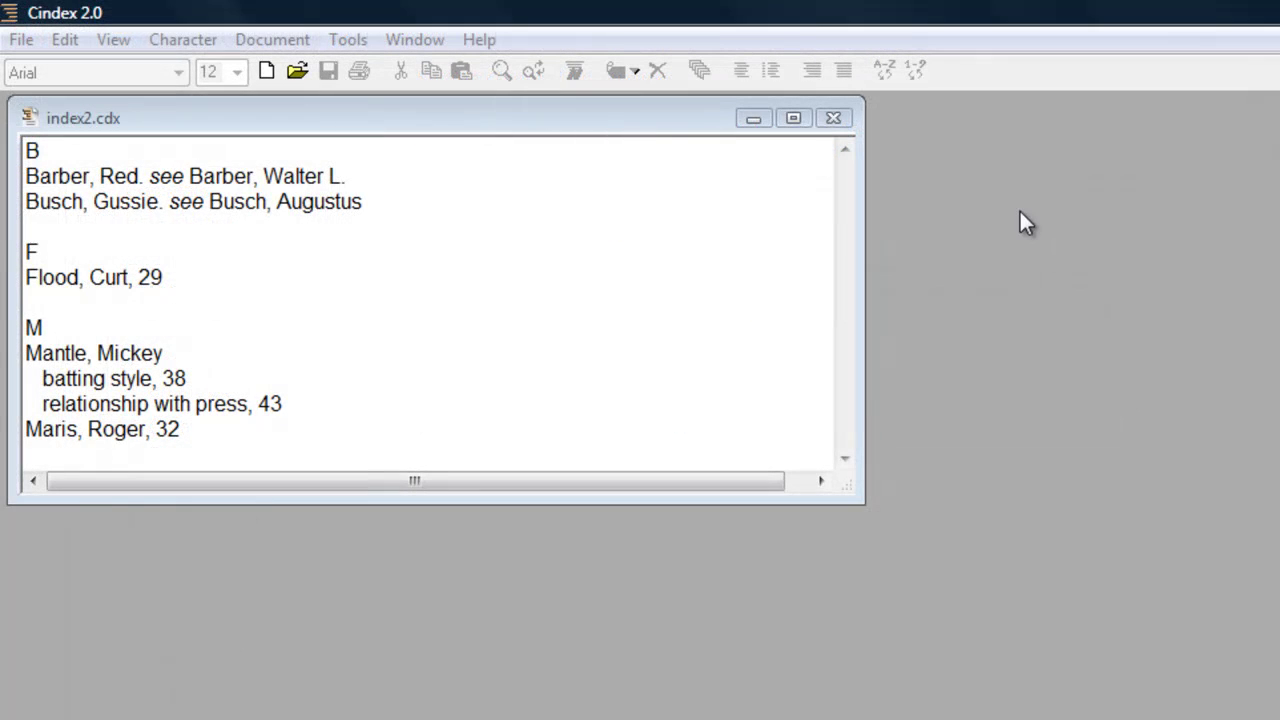
Expand Cindex Guide > Adding and editing entries in Help Topics, then show Use Separate Window's pop-up help.
click(479, 39)
click(490, 62)
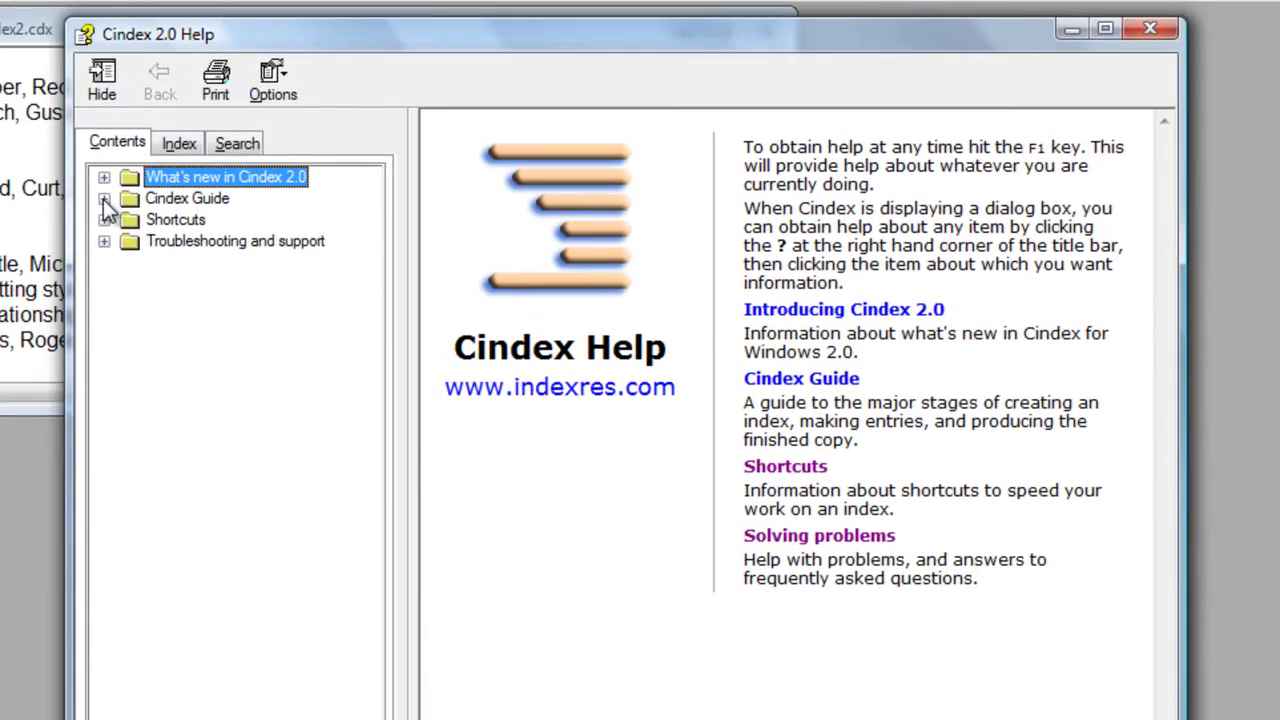
click(166, 275)
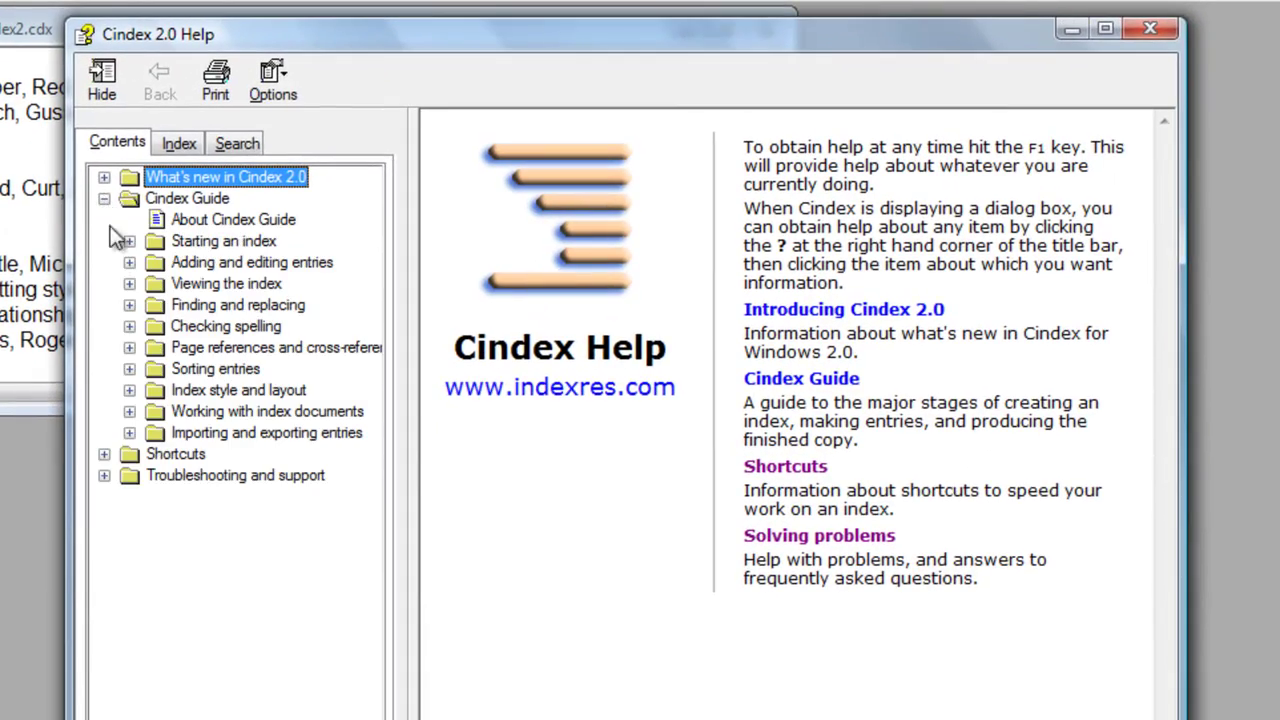
click(129, 263)
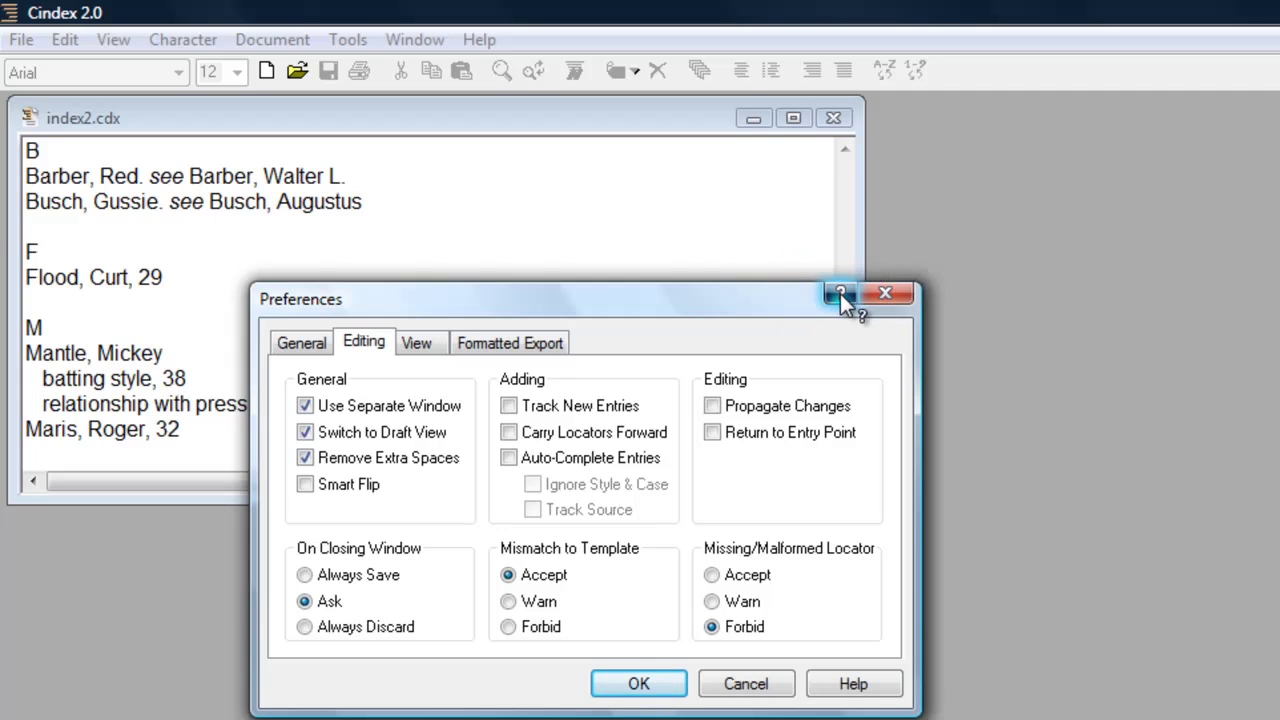
click(426, 410)
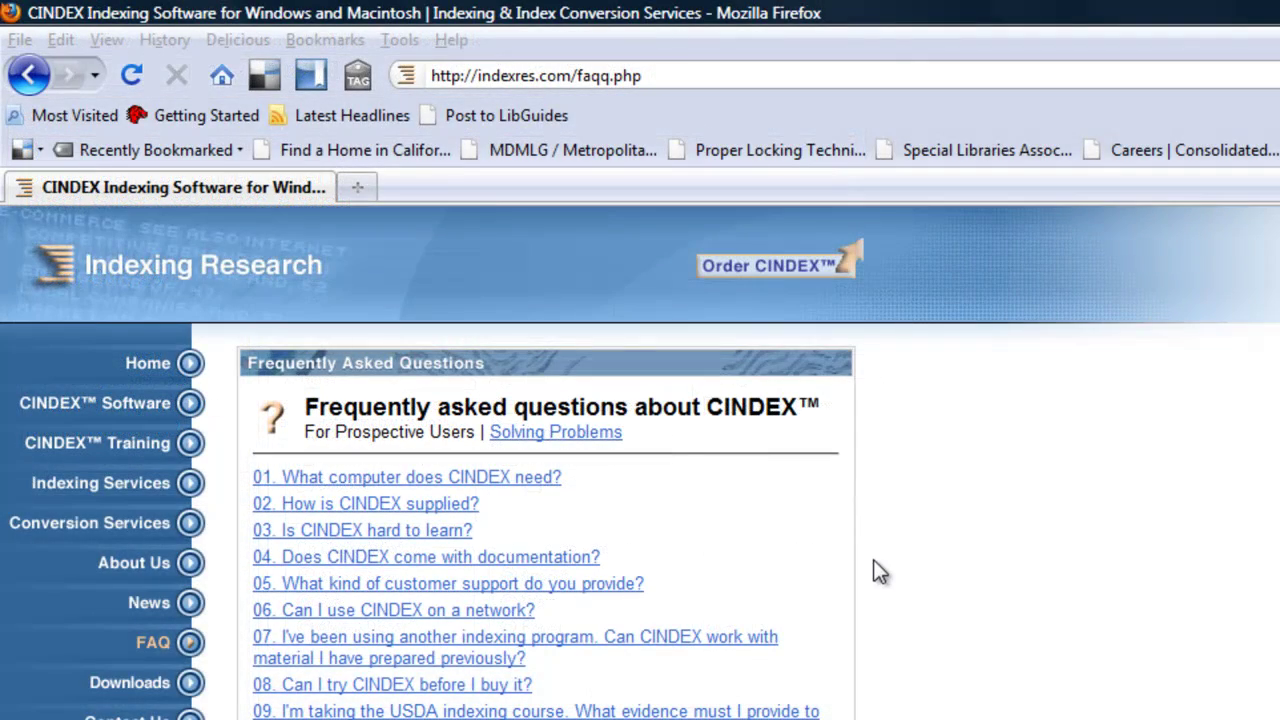
Open Solving Problems, then answer 04 on articles and prepositions not being ignored.
click(553, 436)
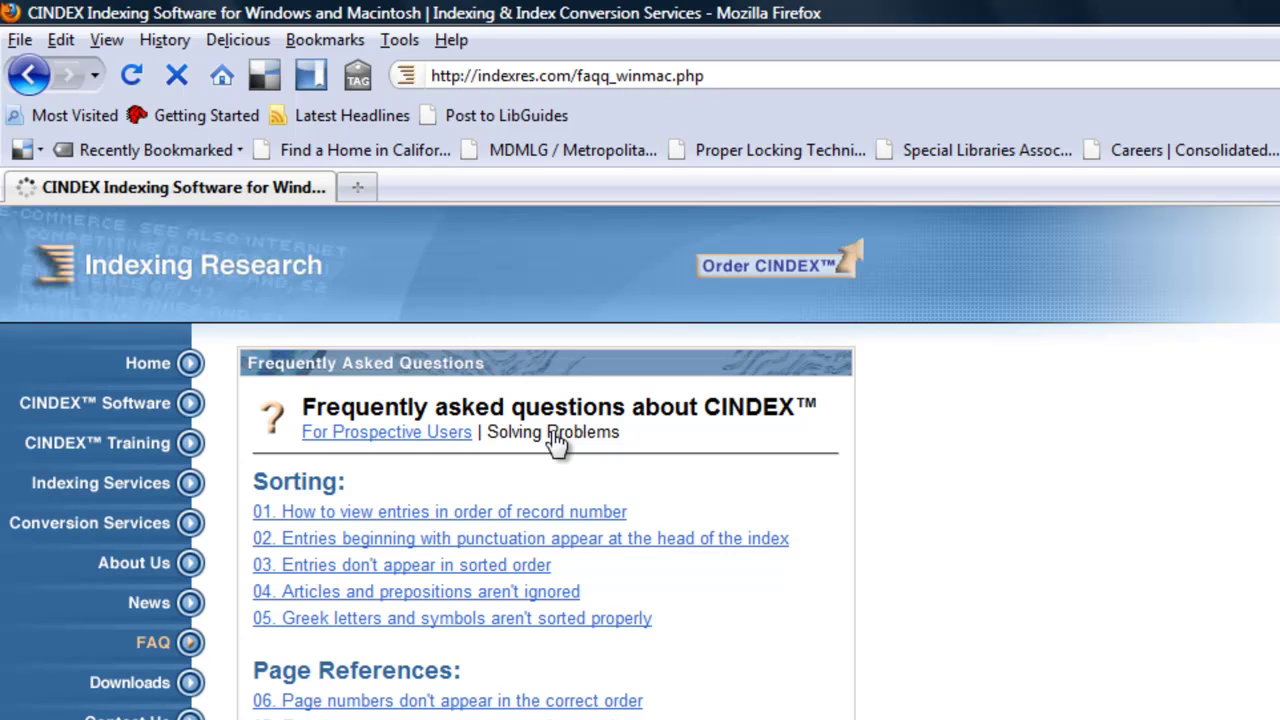
click(545, 598)
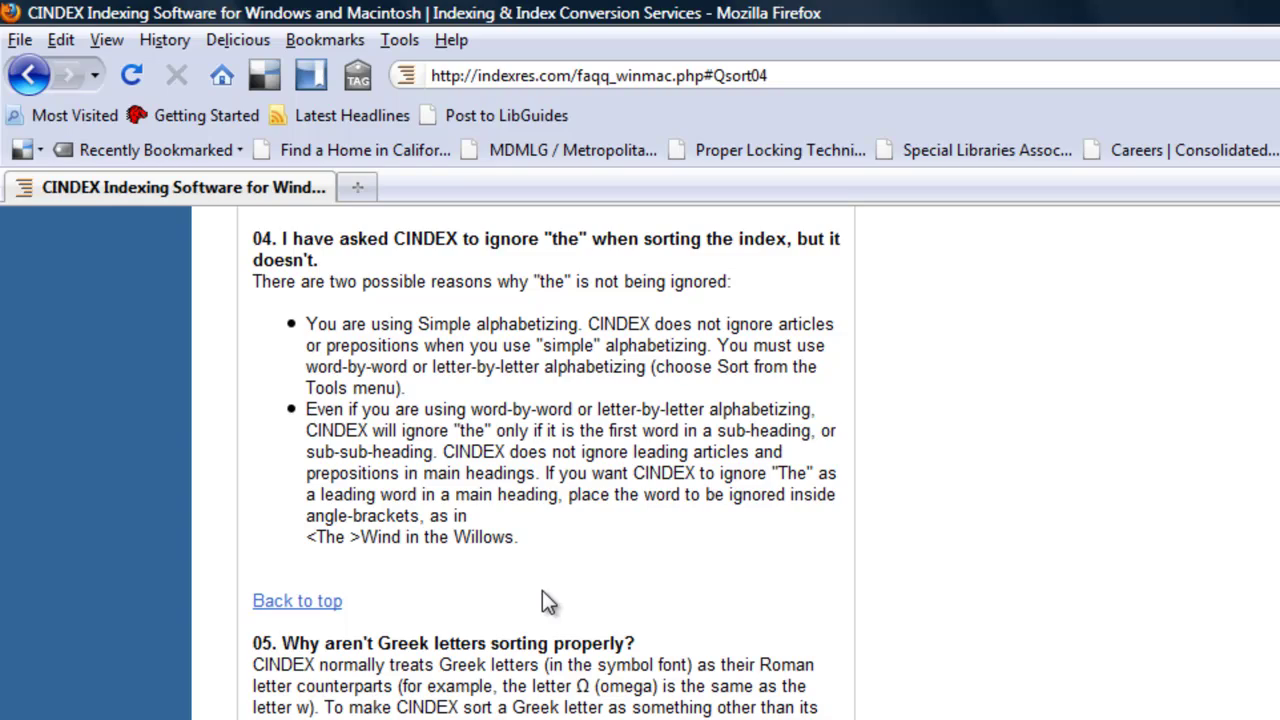